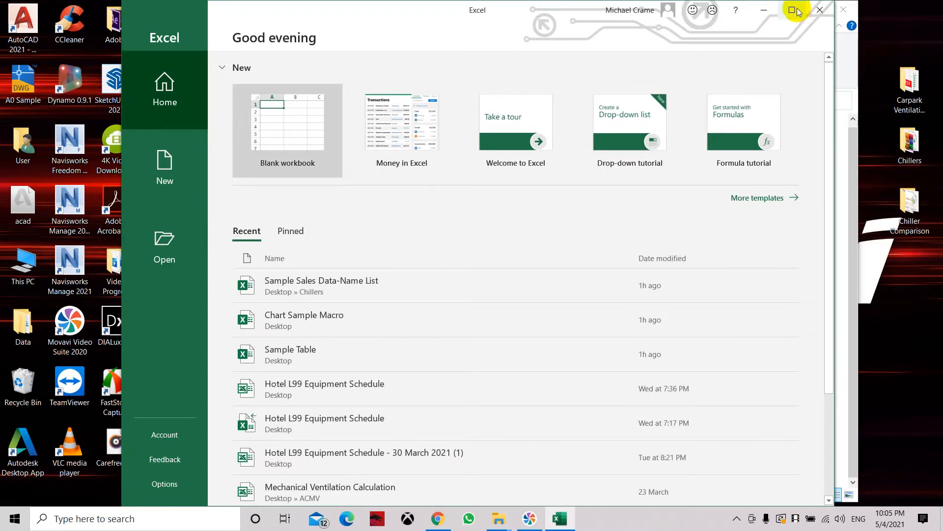
- Maximize the start window and create a blank workbook
click(792, 10)
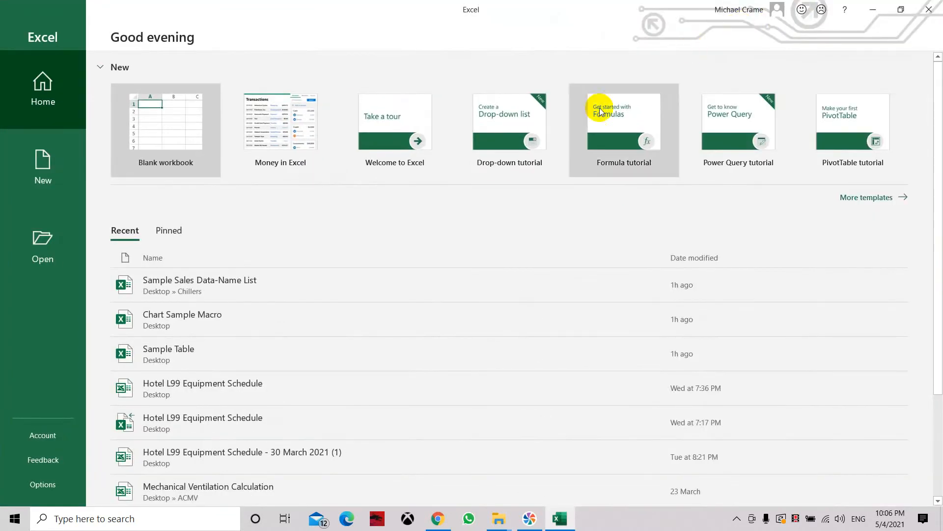
click(47, 121)
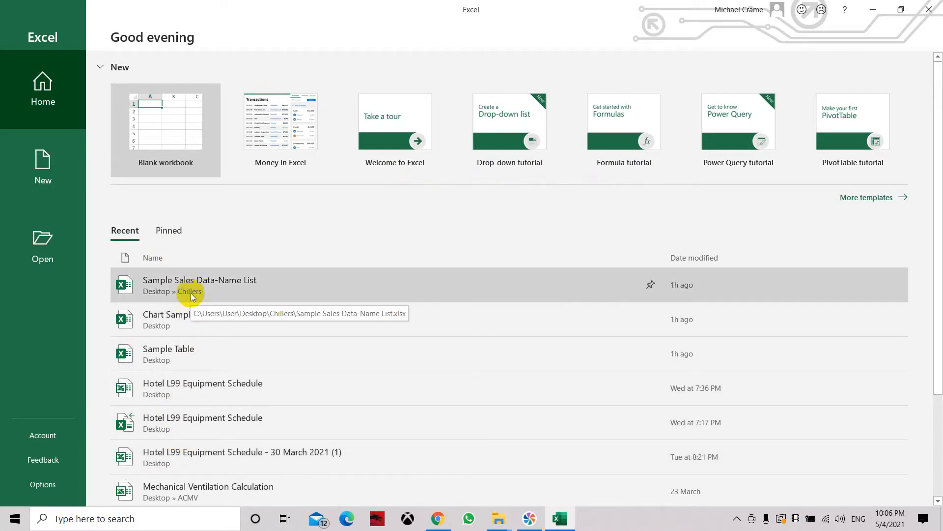
click(60, 105)
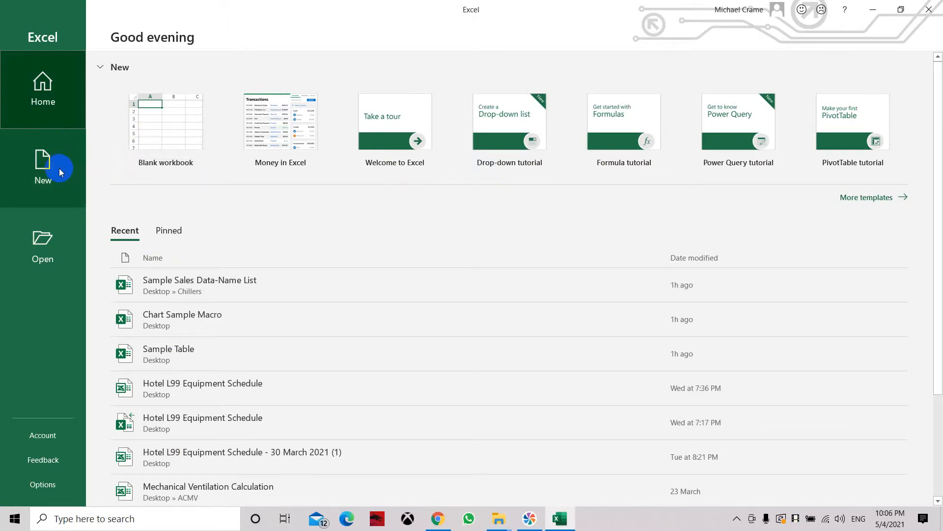
click(143, 124)
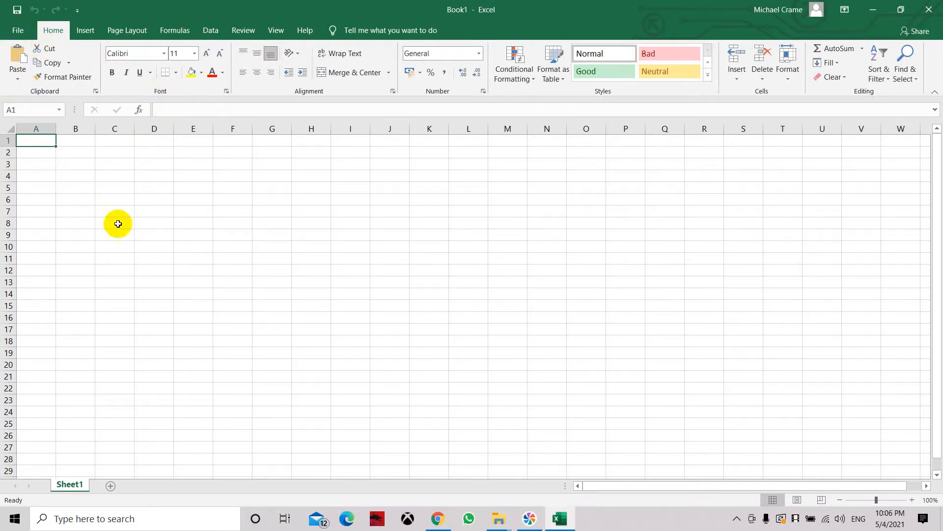
click(16, 31)
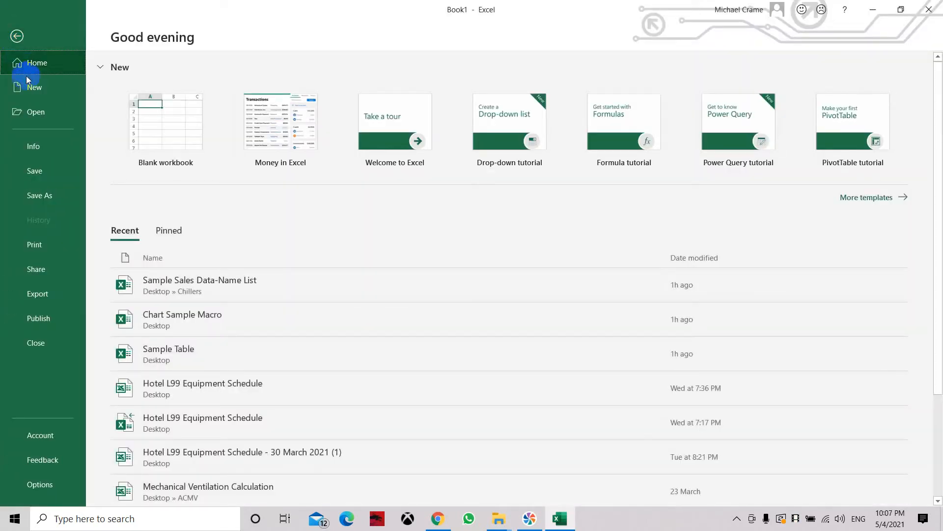
click(44, 172)
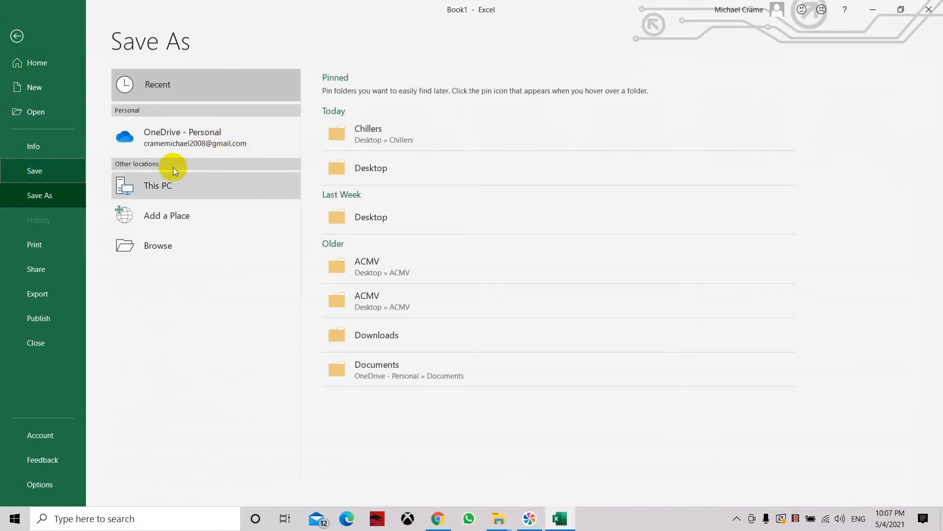
click(54, 173)
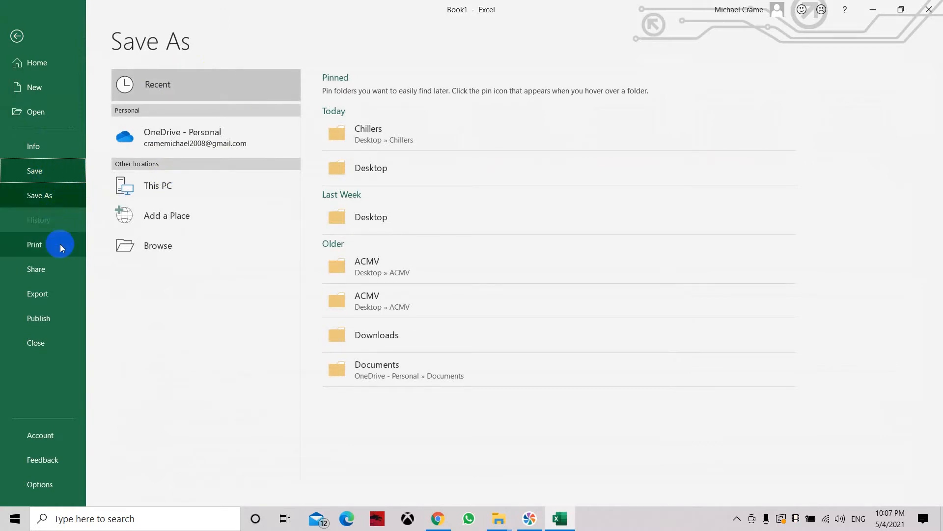
click(18, 37)
- Save the workbook to the Desktop folder as "Sample Table", replacing the existing file of that name
click(17, 30)
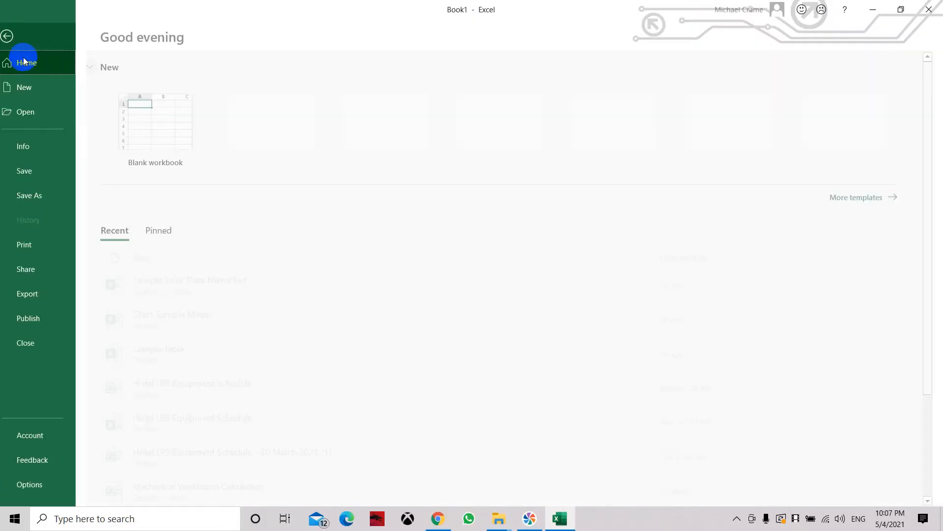
click(35, 162)
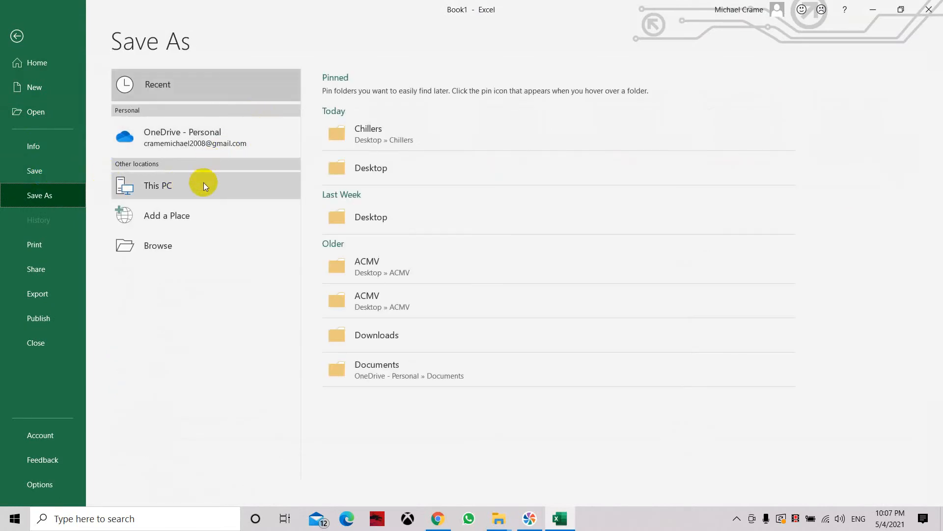
click(352, 167)
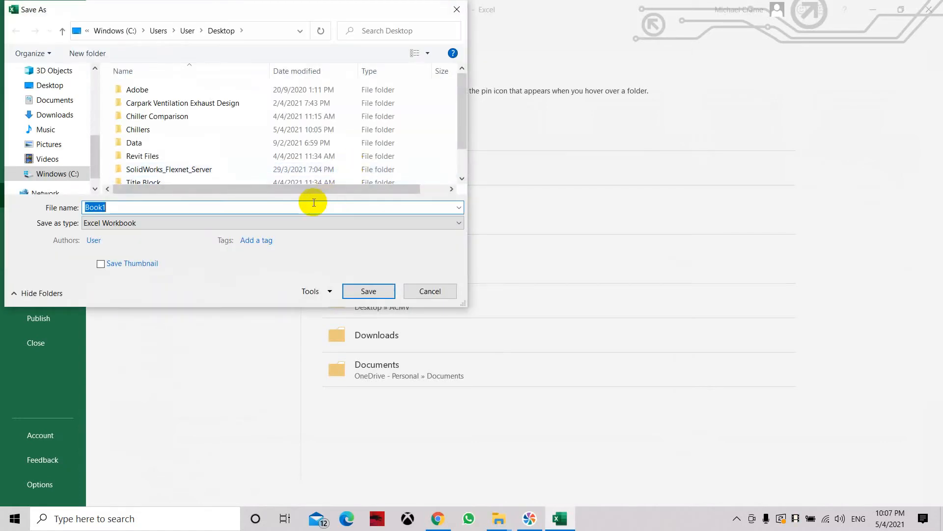
text(Sample )
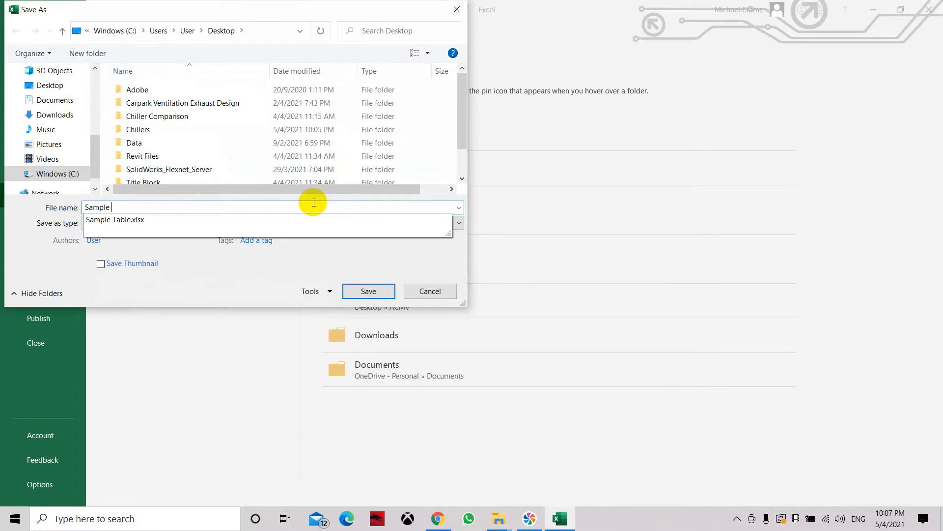
text(Table)
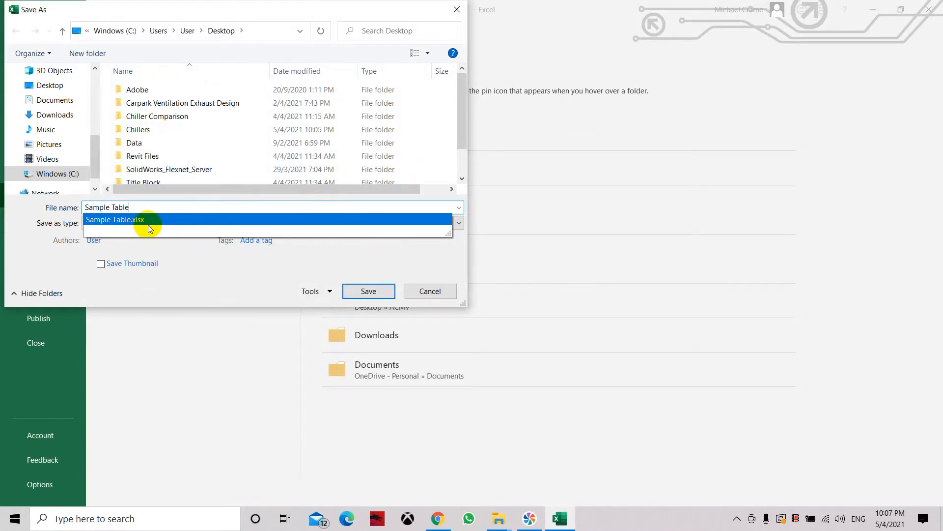
click(376, 293)
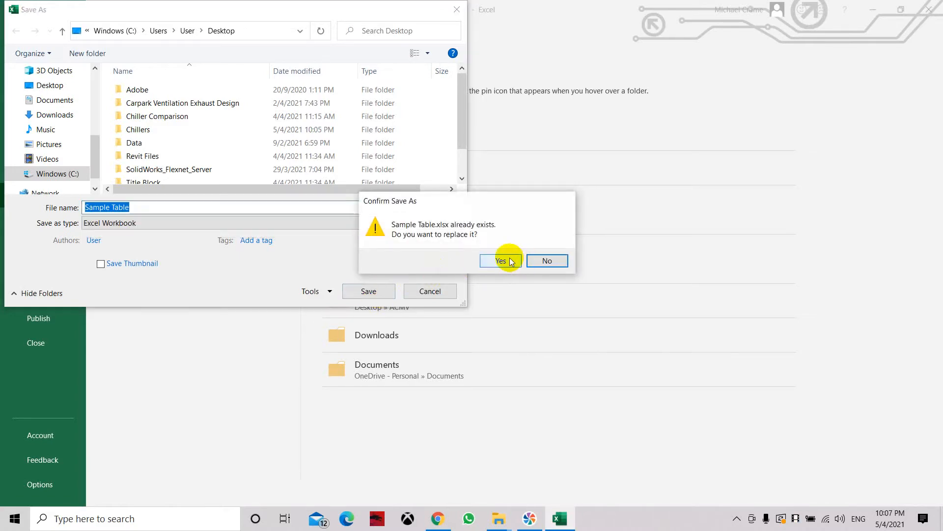
click(515, 261)
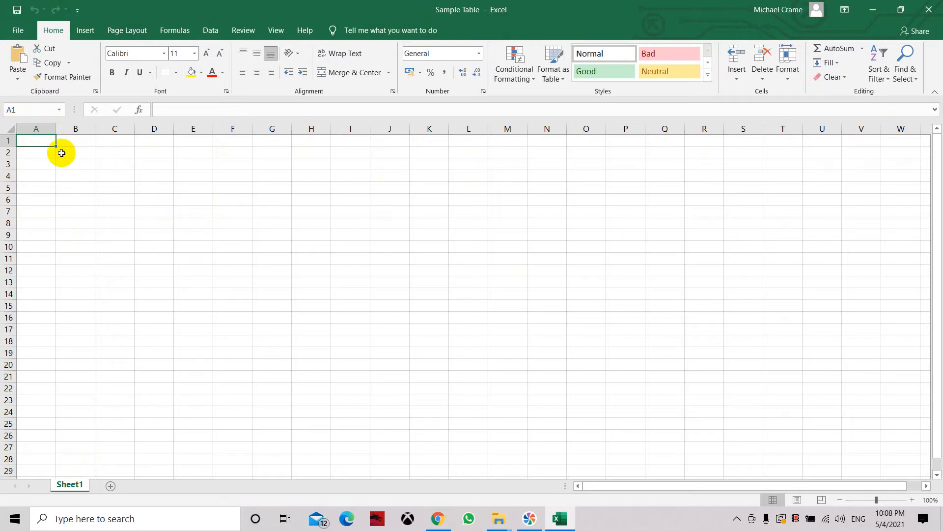
- Add a second sheet after Sheet1, and insert another blank worksheet in front of Sheet2
click(108, 486)
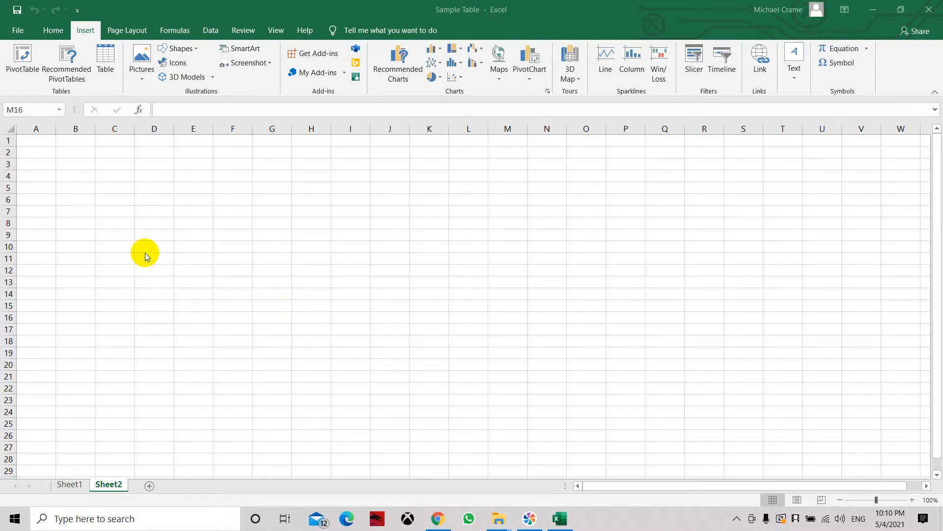
click(117, 487)
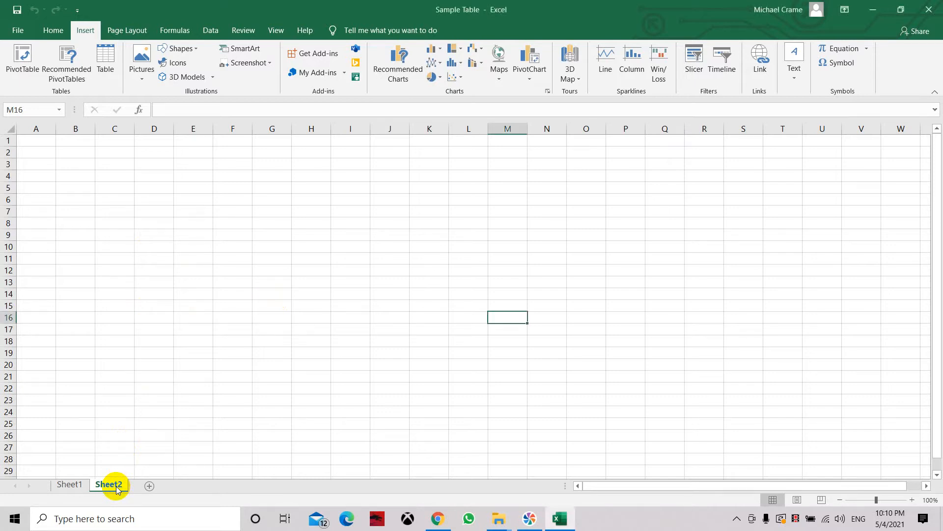
right_click(116, 486)
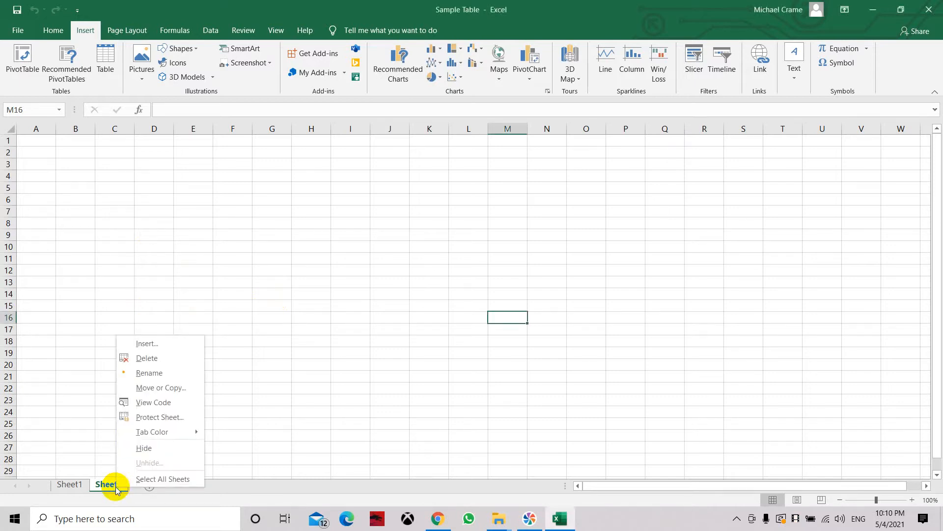
click(157, 346)
drag(130, 243, 185, 192)
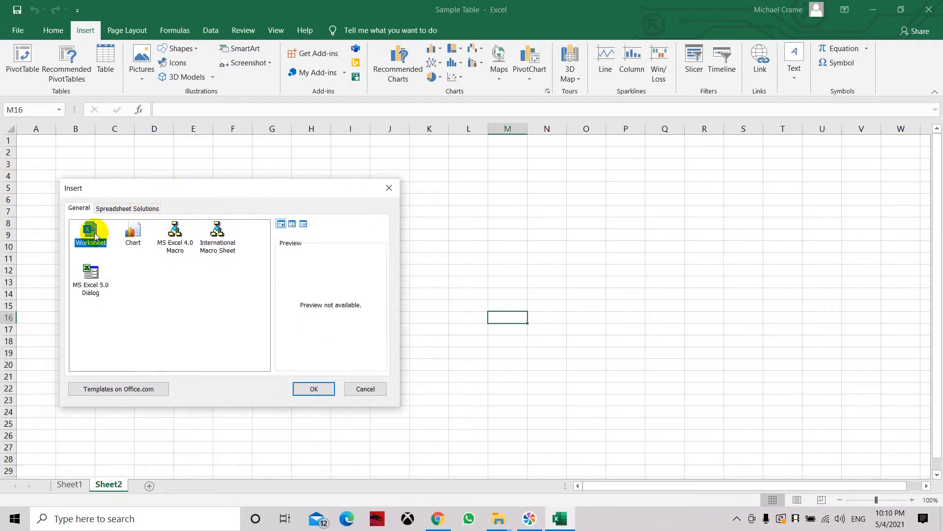
click(314, 390)
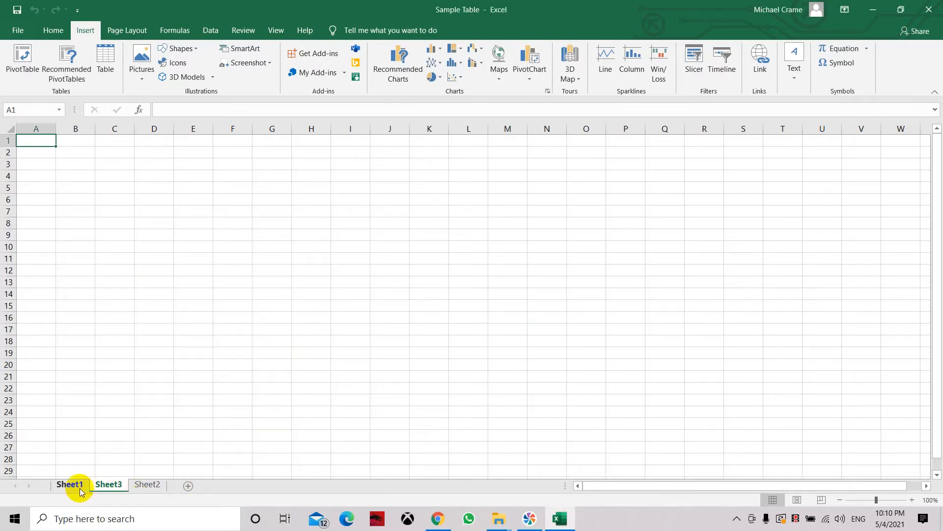
- Move Sheet3 behind Sheet2 in the sheet order and make Sheet2 the active sheet
click(107, 485)
mouse_move(107, 486)
mouse_down()
mouse_move(164, 488)
mouse_move(152, 486)
mouse_up()
click(104, 487)
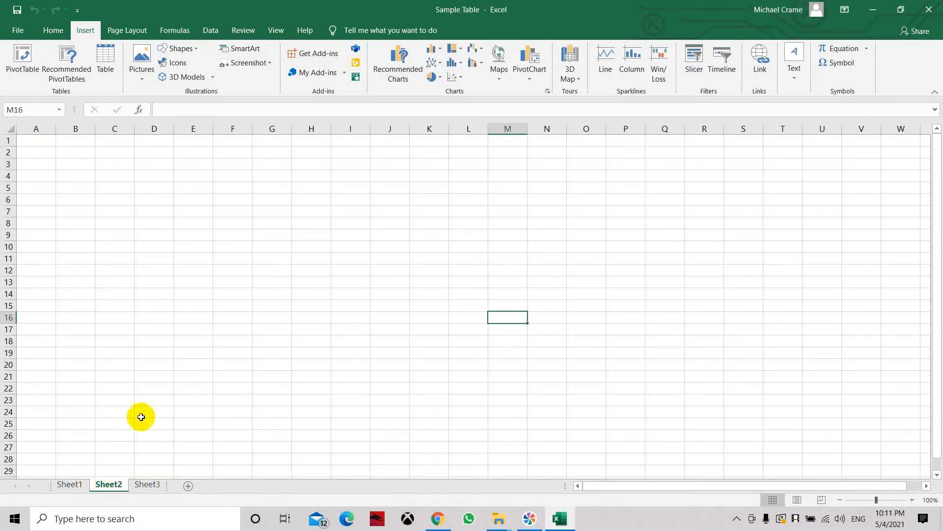
- Look through the File, Home, Insert, Page Layout, Formulas, Data, Review and View command groups
click(20, 31)
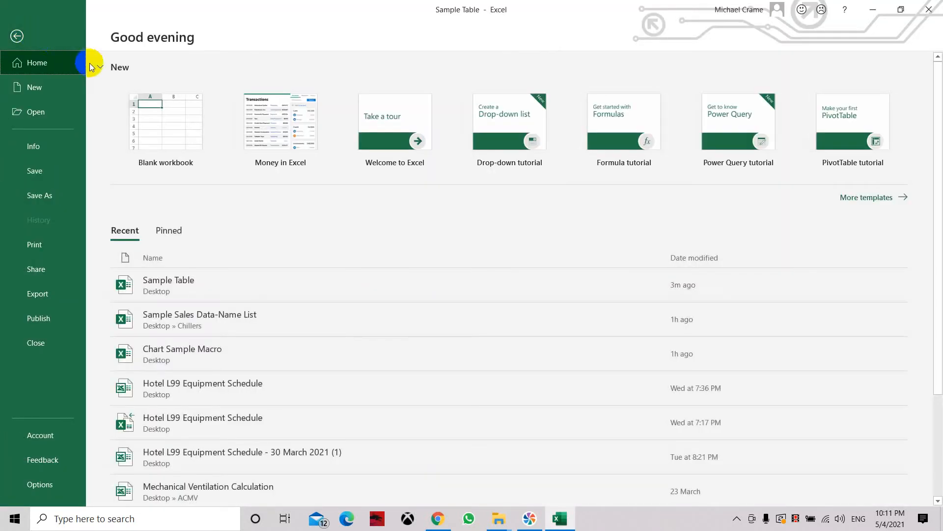
click(19, 36)
click(53, 30)
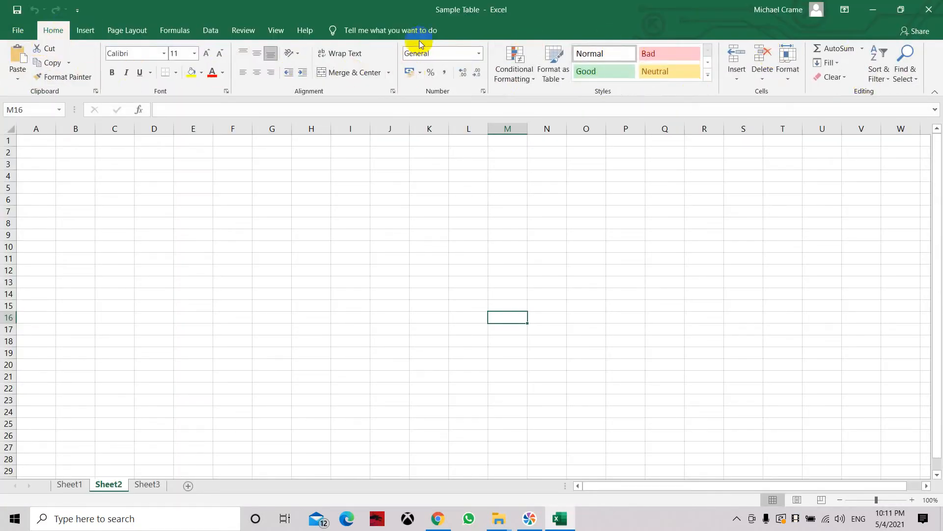
click(88, 30)
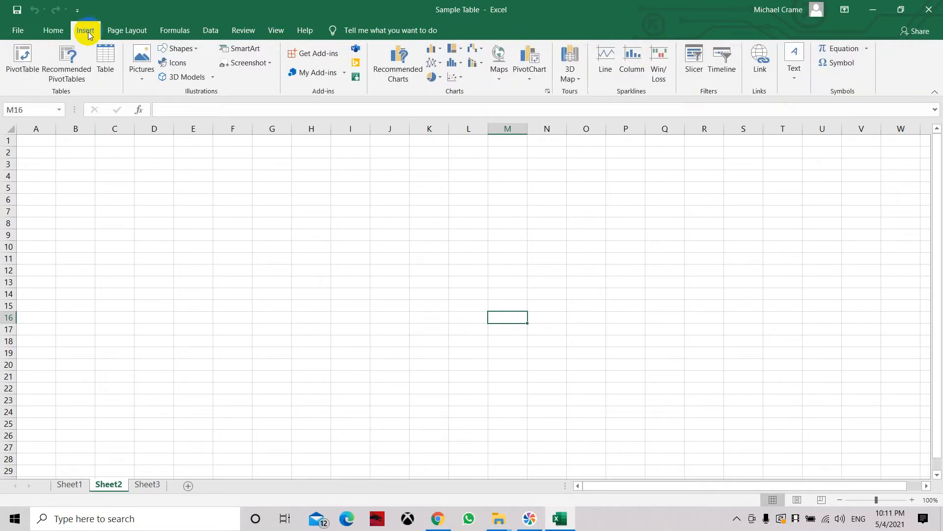
click(128, 30)
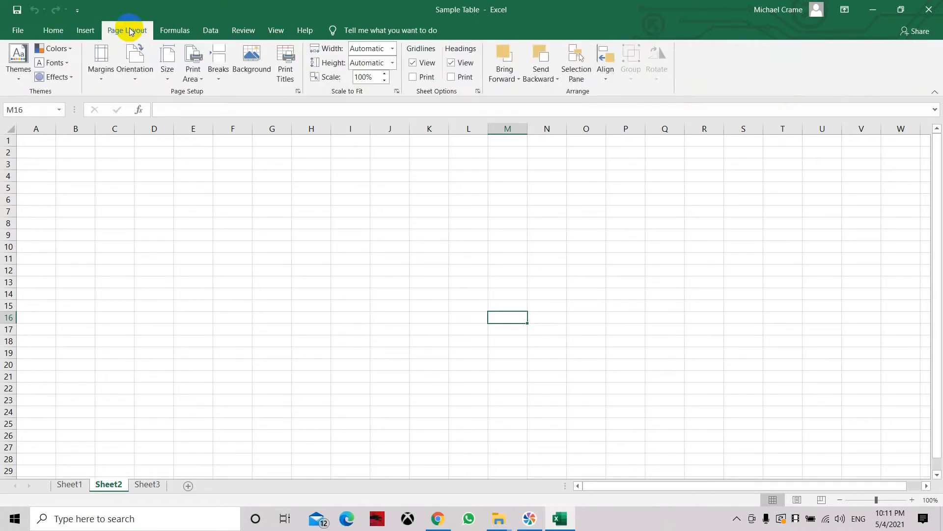
click(173, 31)
click(210, 30)
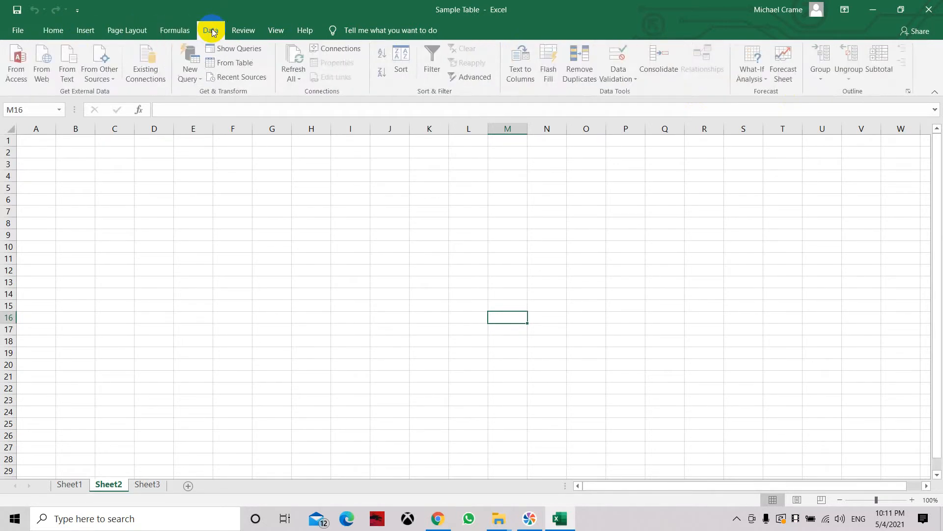
click(258, 31)
click(275, 30)
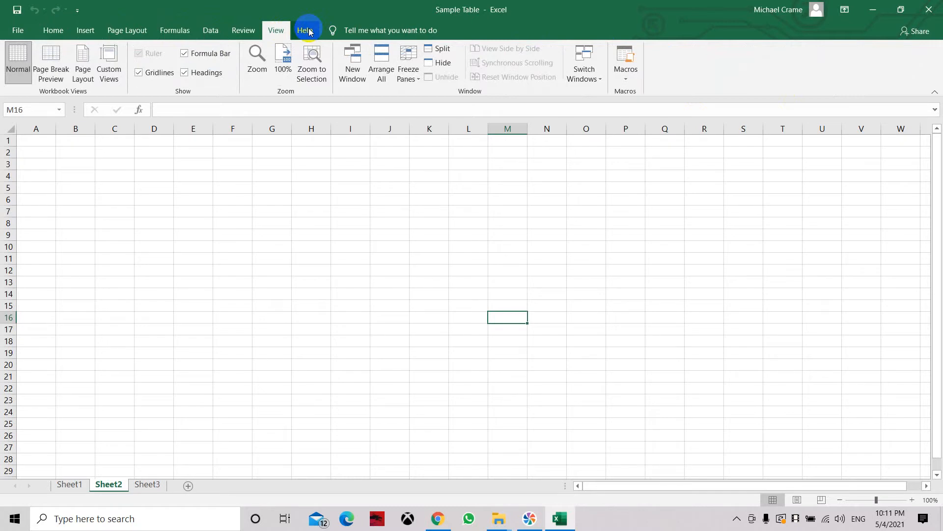
- Open Excel's built-in Help, look over its topics, and close it
click(305, 30)
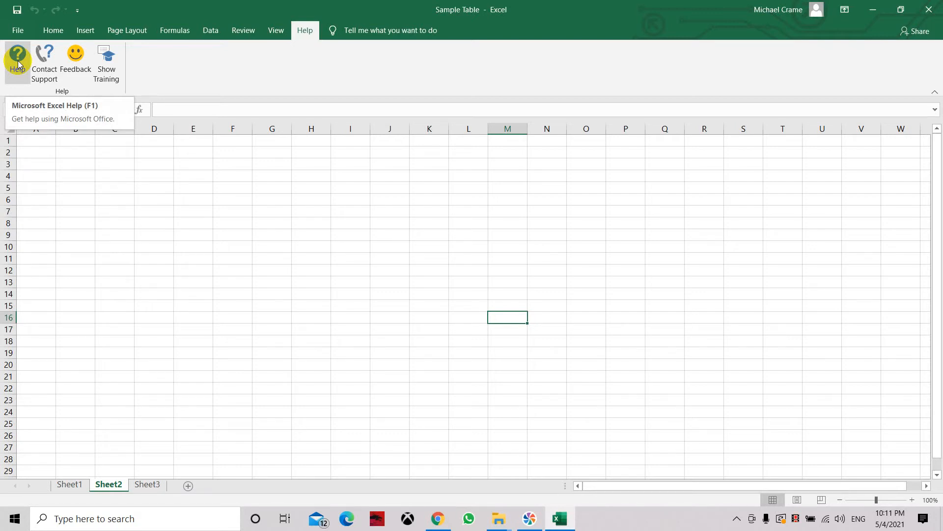
click(18, 63)
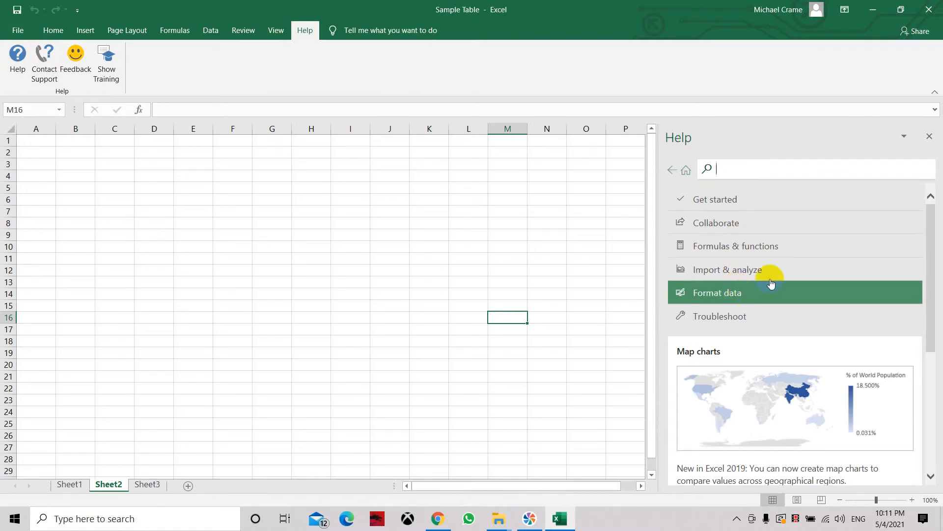
click(931, 138)
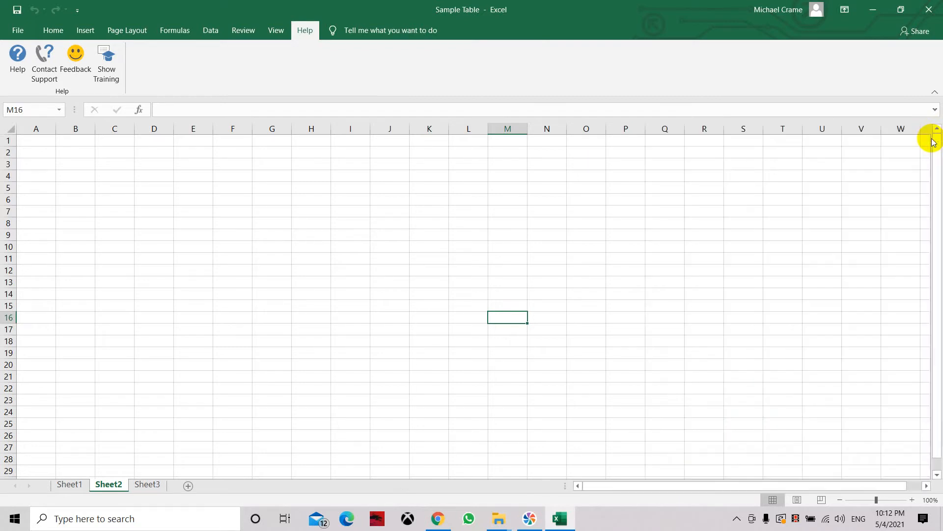
- Return to the Home commands and select cell G12, followed by cell A1, on Sheet2
click(51, 29)
click(253, 272)
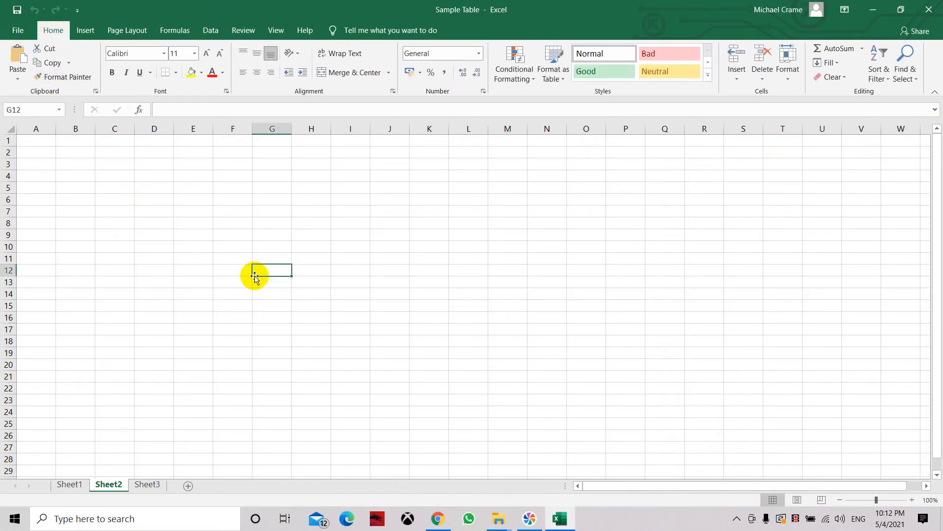
click(35, 142)
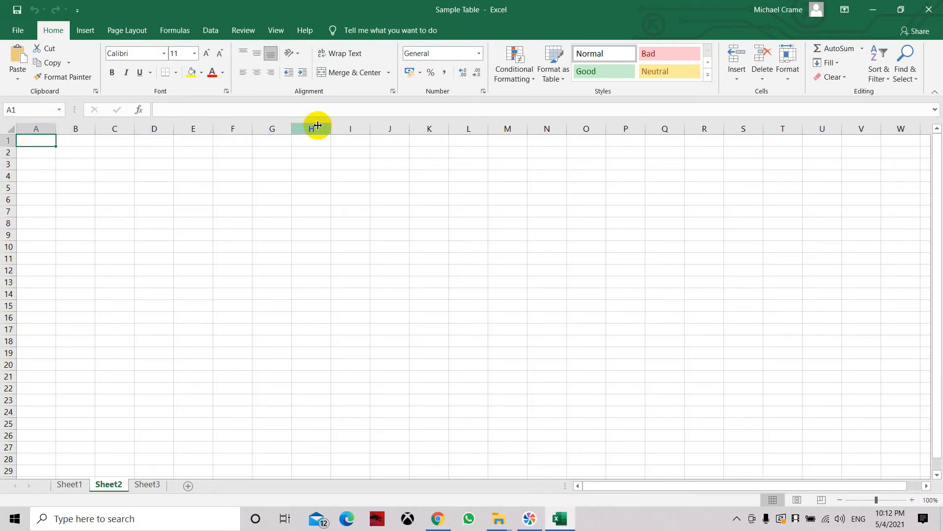
- Select the whole of column A, column B, row 1 and row 4 one after another
click(45, 127)
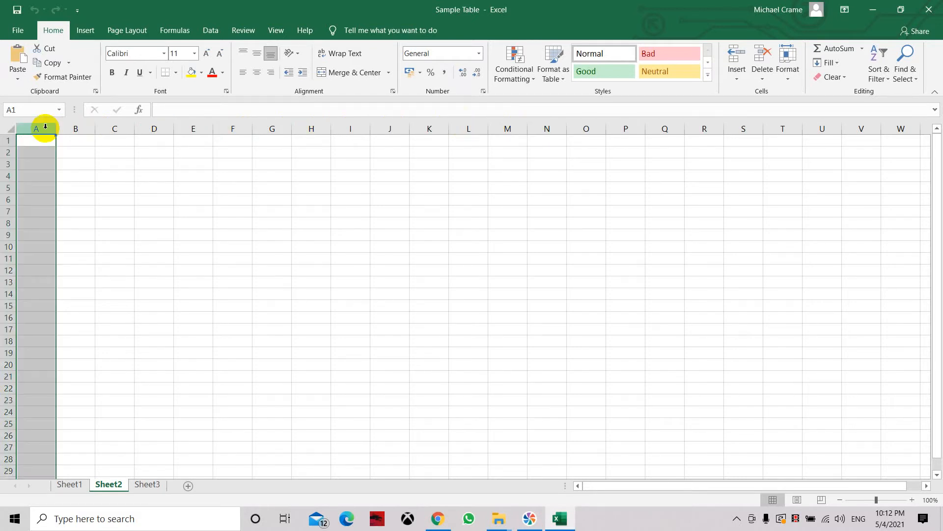
click(77, 129)
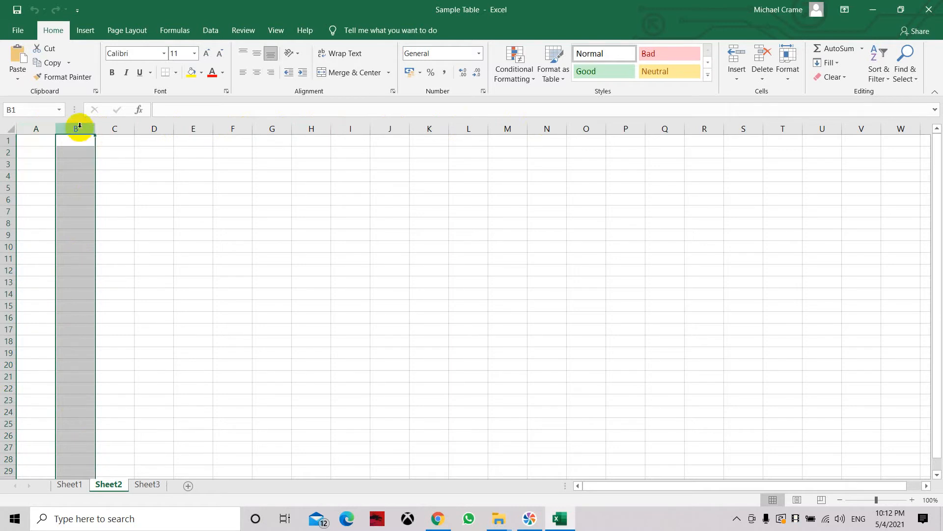
click(6, 141)
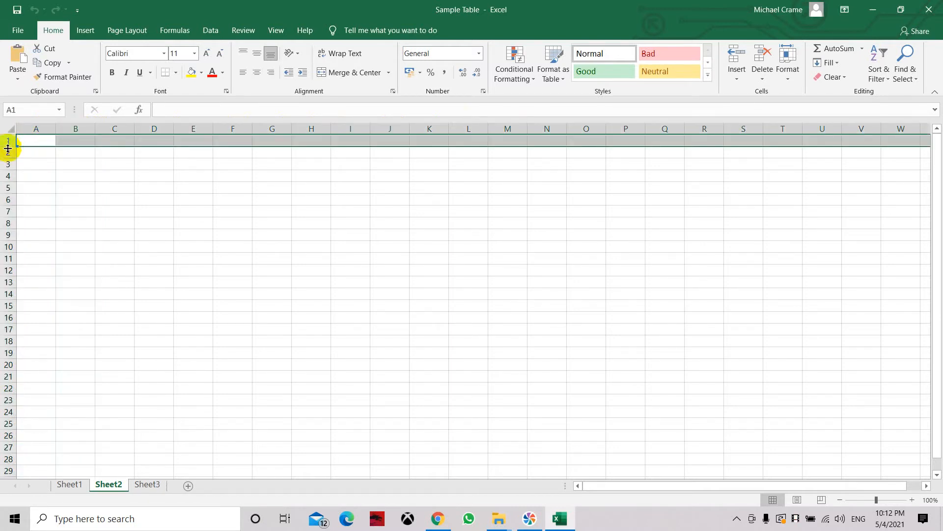
click(7, 176)
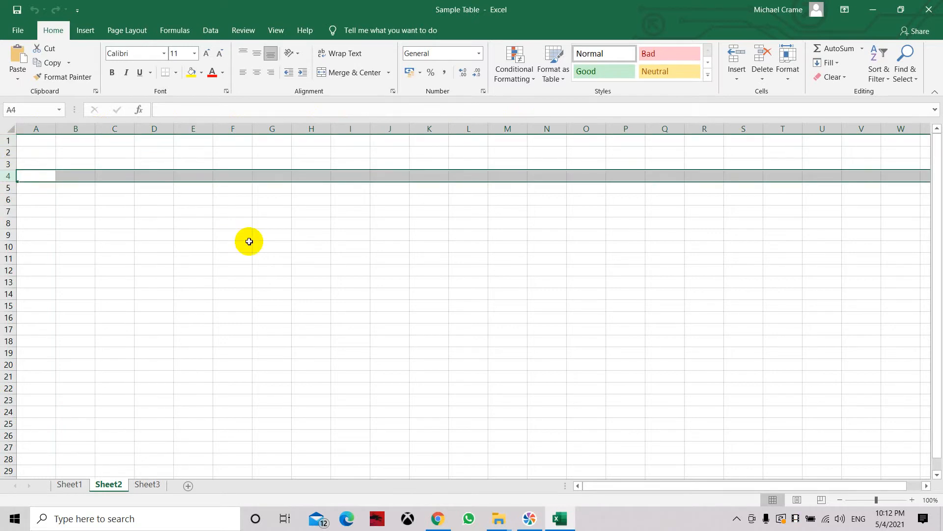
- Select individual cells around Sheet2, including A1, D4, B7, E9, H8 and I8
click(47, 140)
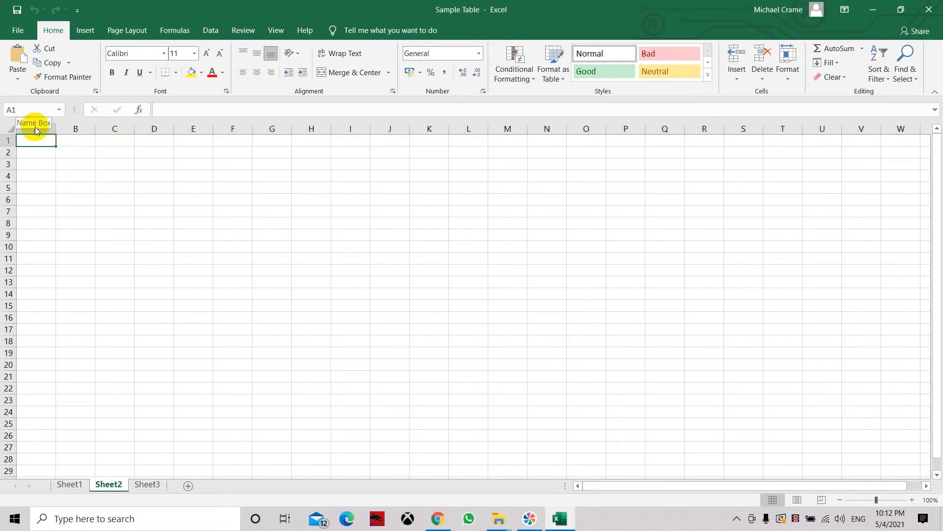
click(147, 176)
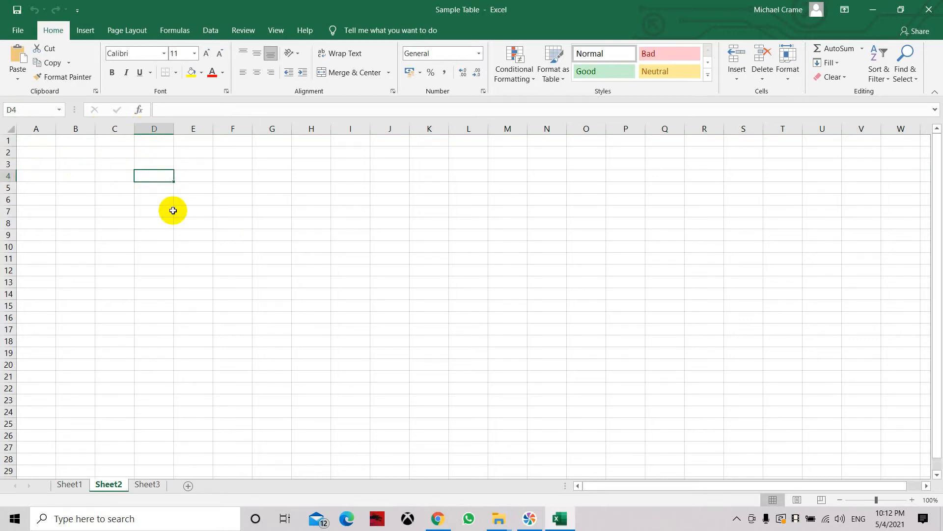
click(50, 143)
click(67, 209)
click(199, 233)
click(294, 227)
click(351, 221)
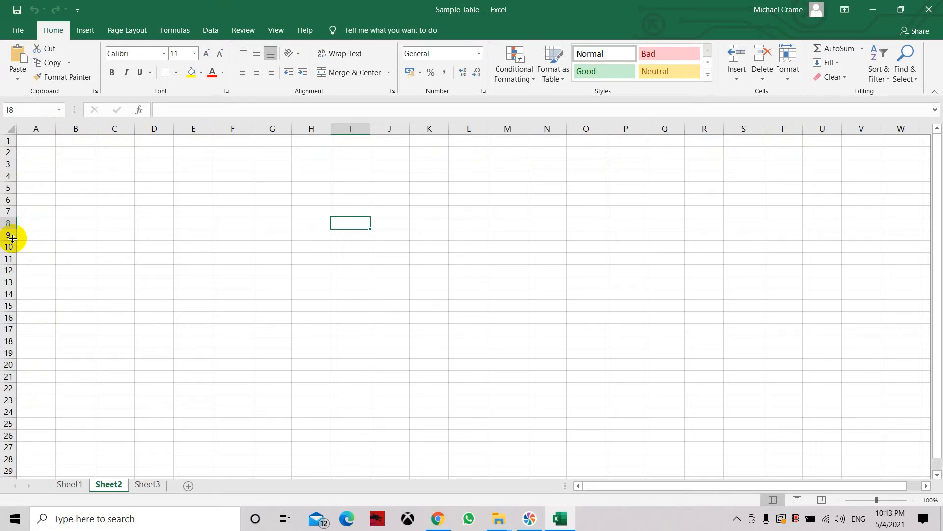
- Jump to the sheet's last row and last column, and return to the first cells
key(ctrl+Down)
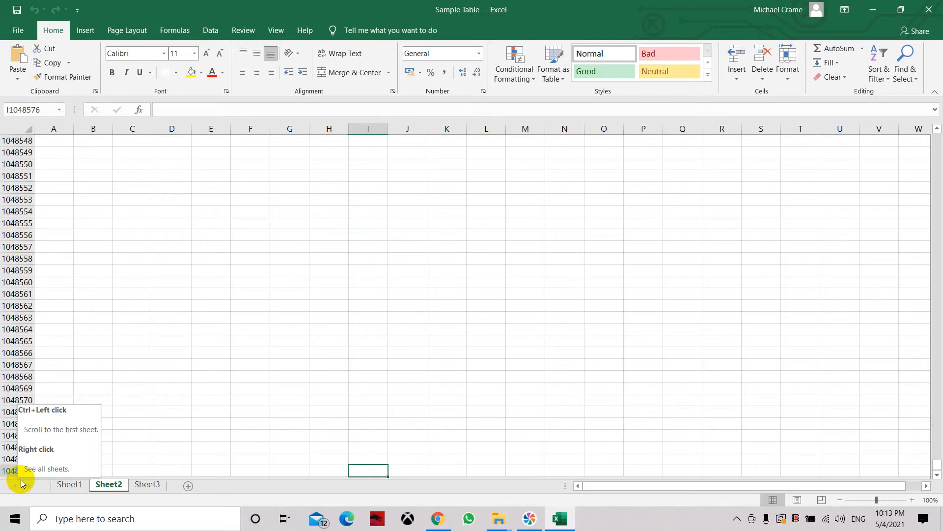
key(ctrl+Right)
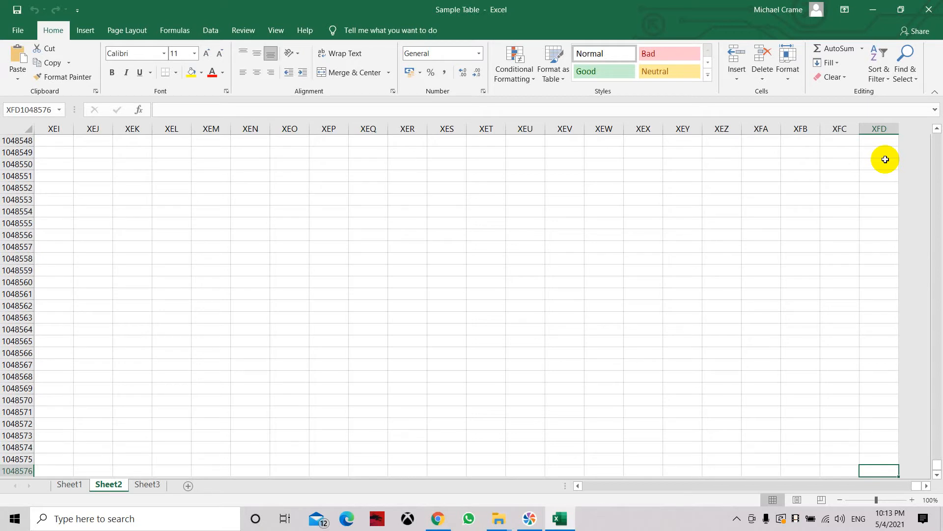
key(ctrl+Home)
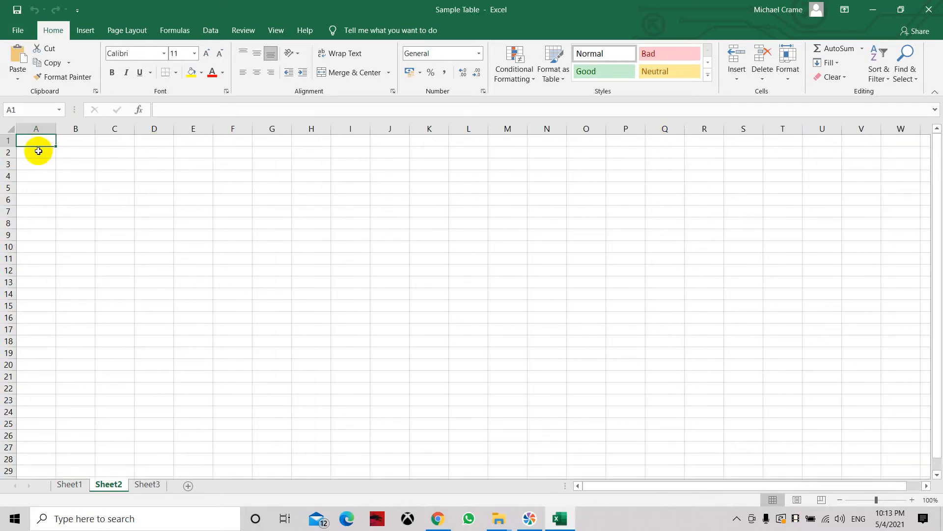
click(59, 201)
- Enter the headings Item in cell A1 and Description in cell B1
click(34, 138)
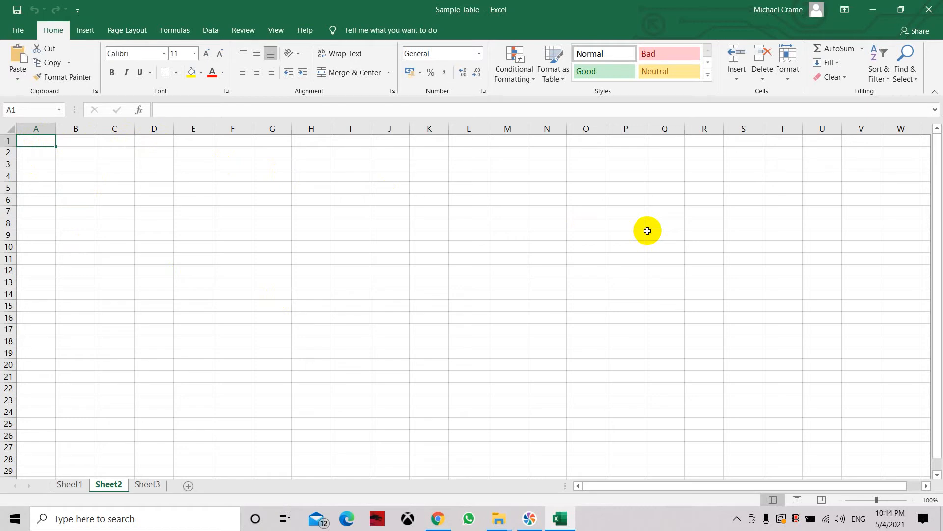
text(Item)
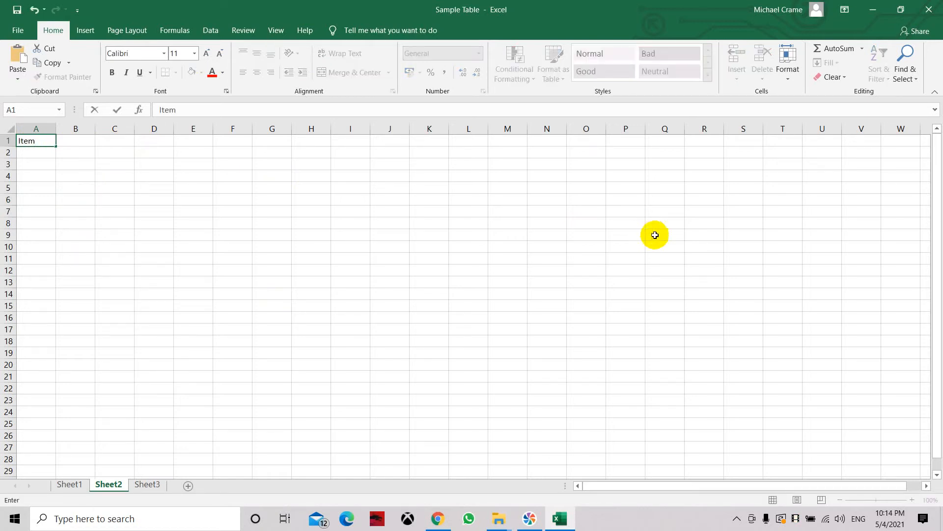
click(540, 235)
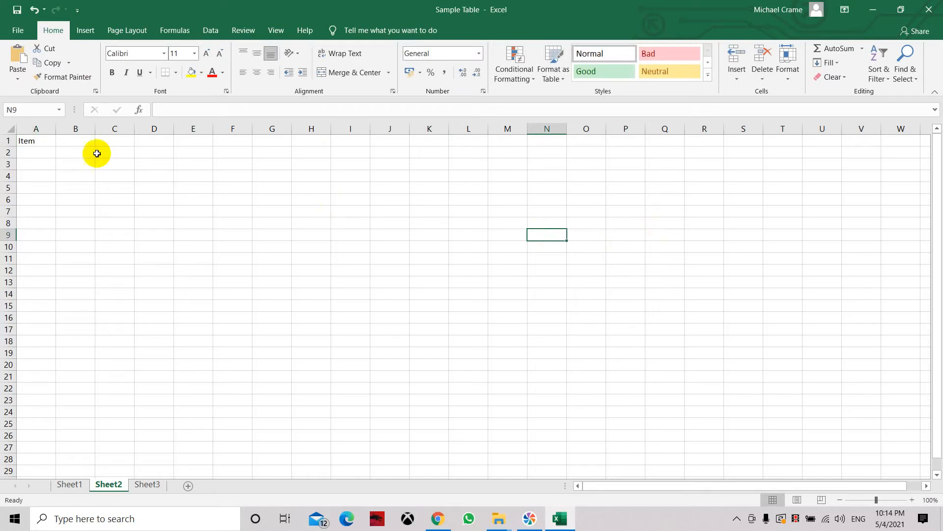
click(72, 143)
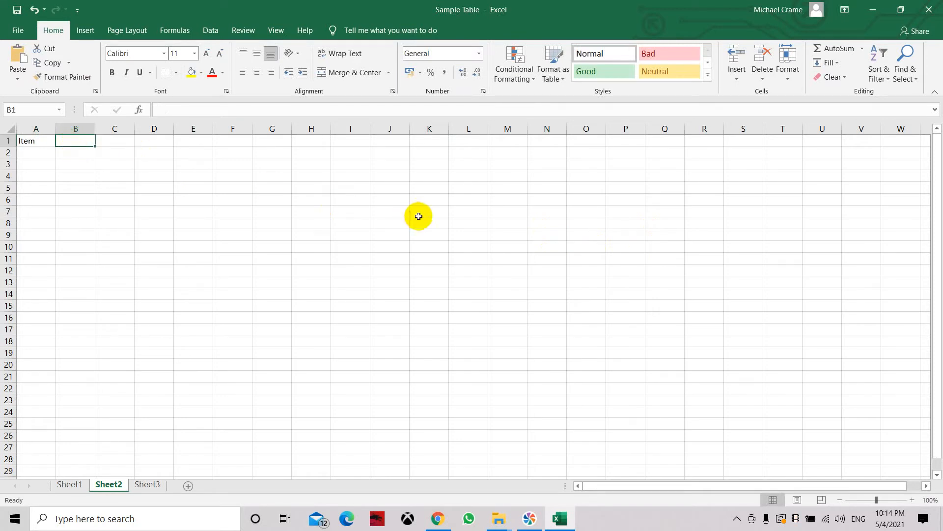
text(D)
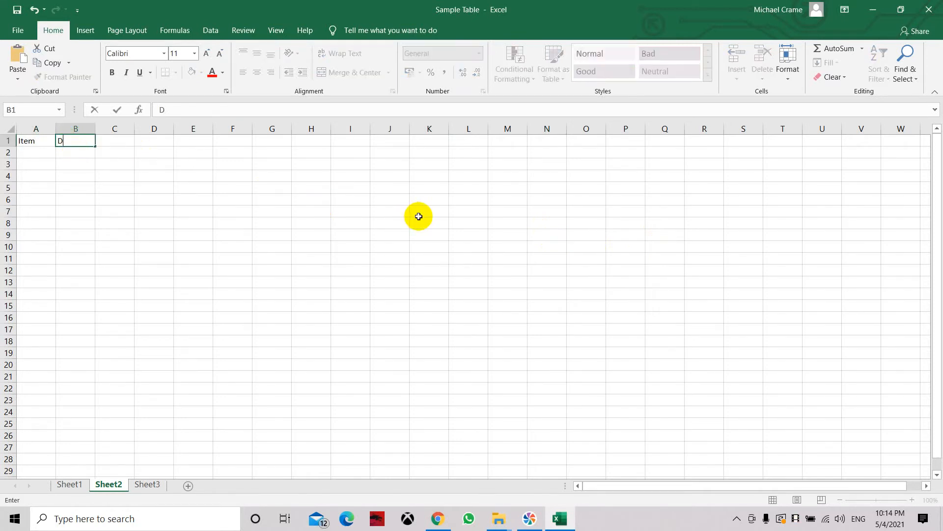
text(escription)
key(Return)
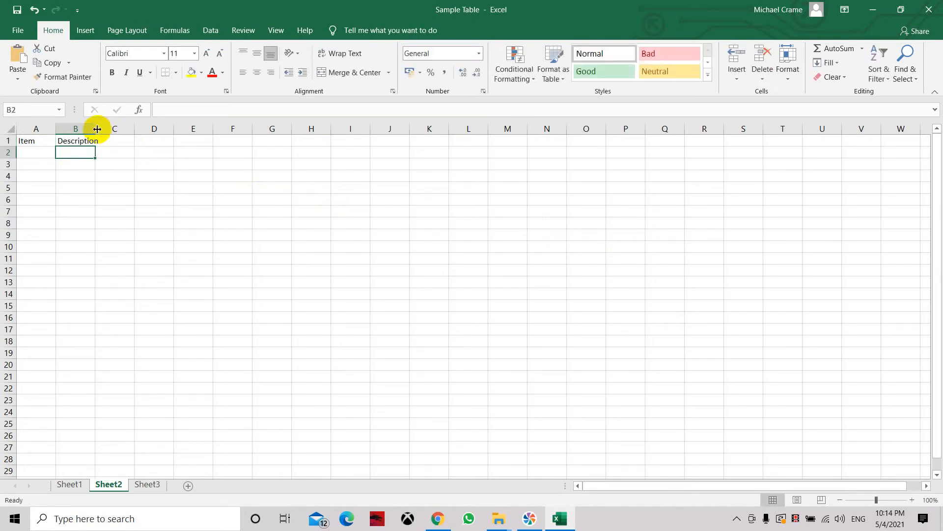
- Widen column B to about 10.33 so that the Description heading fits
click(82, 142)
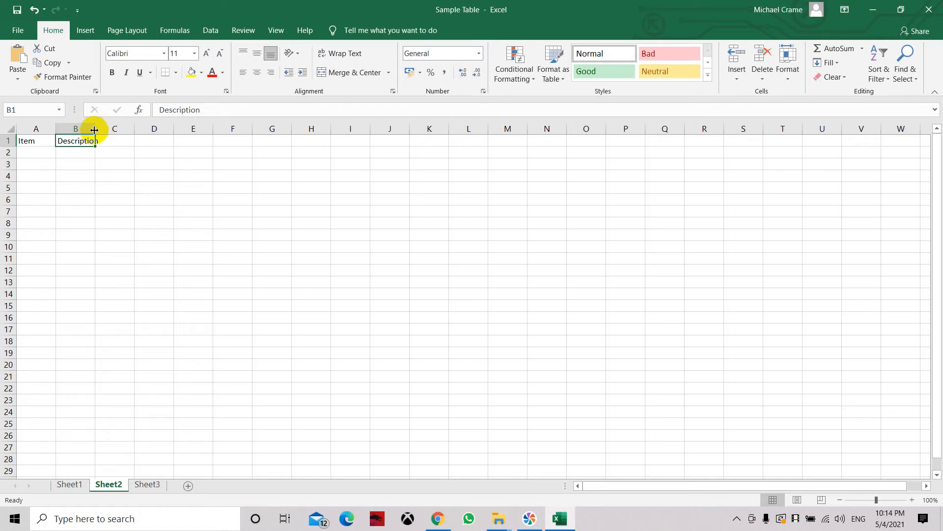
drag(94, 131, 105, 133)
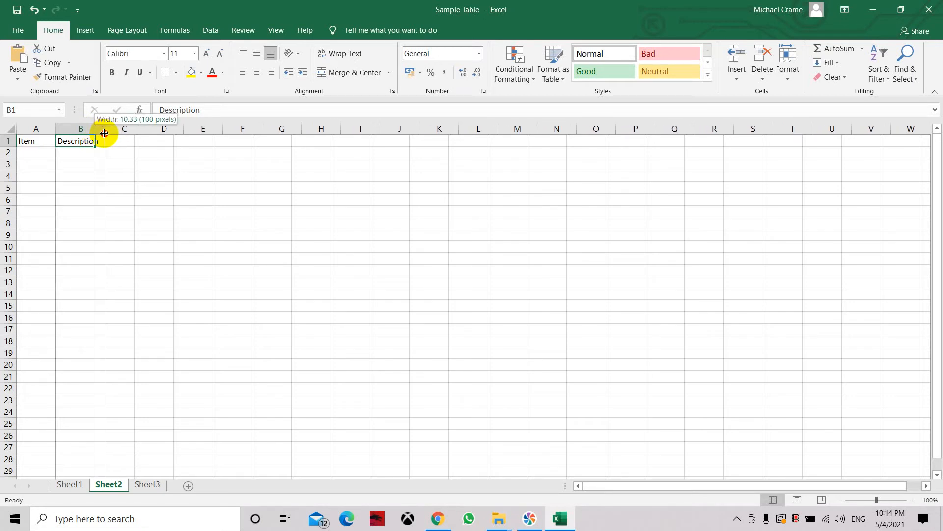
drag(104, 132, 104, 133)
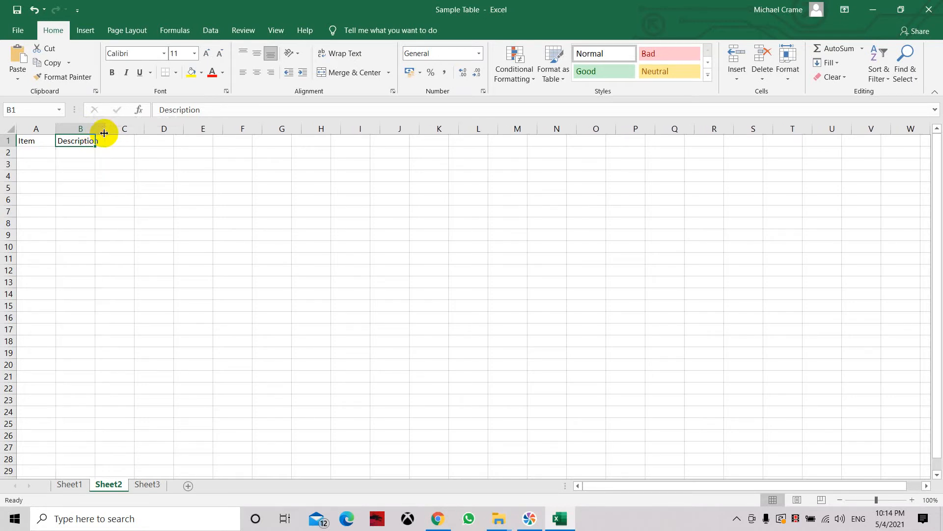
click(148, 222)
- Enter the heading Qty. in cell C1
click(122, 141)
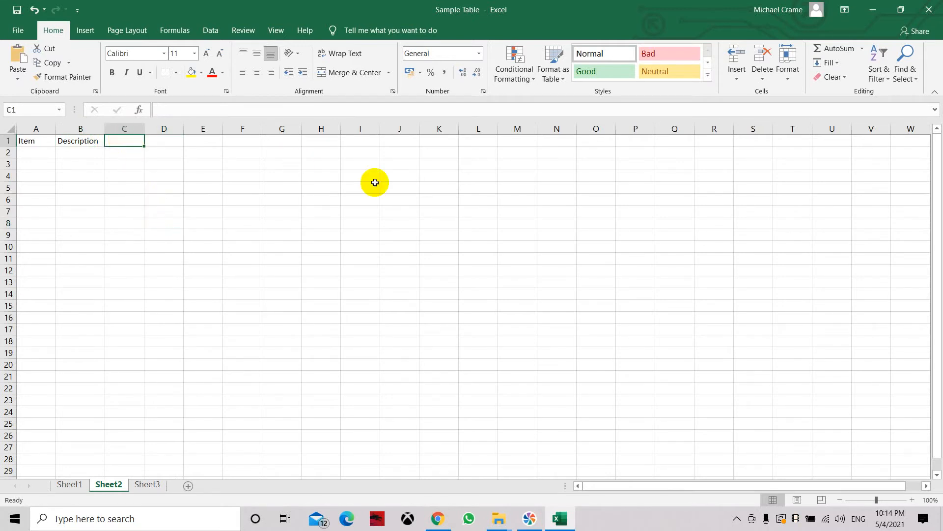
text(qty)
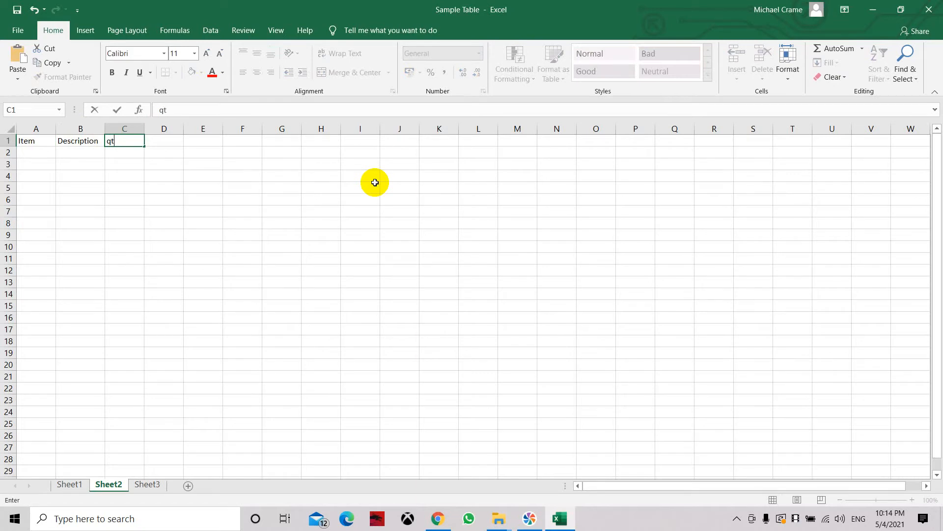
key(BackSpace)
key(BackSpace)
key(BackSpace)
text(Qty.)
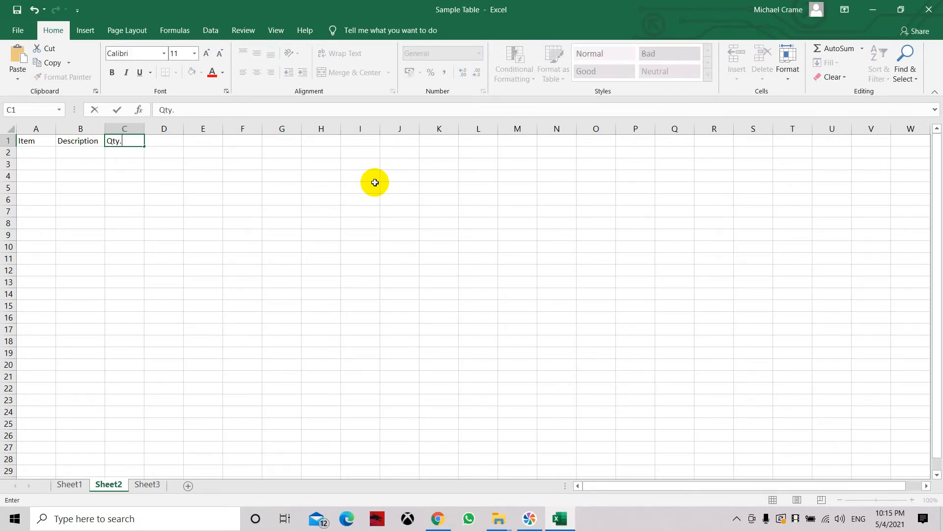
click(180, 187)
- Enter the headings Cost in cell D1 and Total Cost in cell E1
click(164, 142)
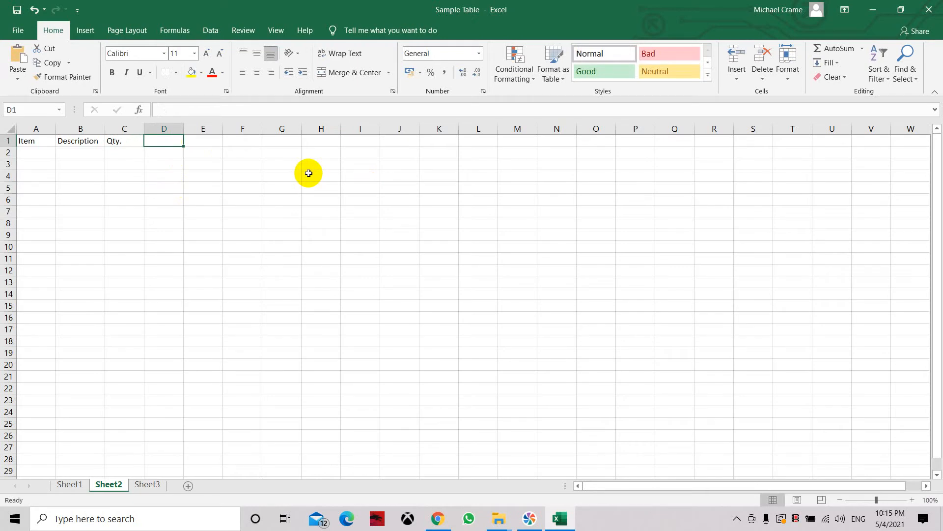
key(ctrl+c)
text(ost)
key(BackSpace)
key(BackSpace)
key(BackSpace)
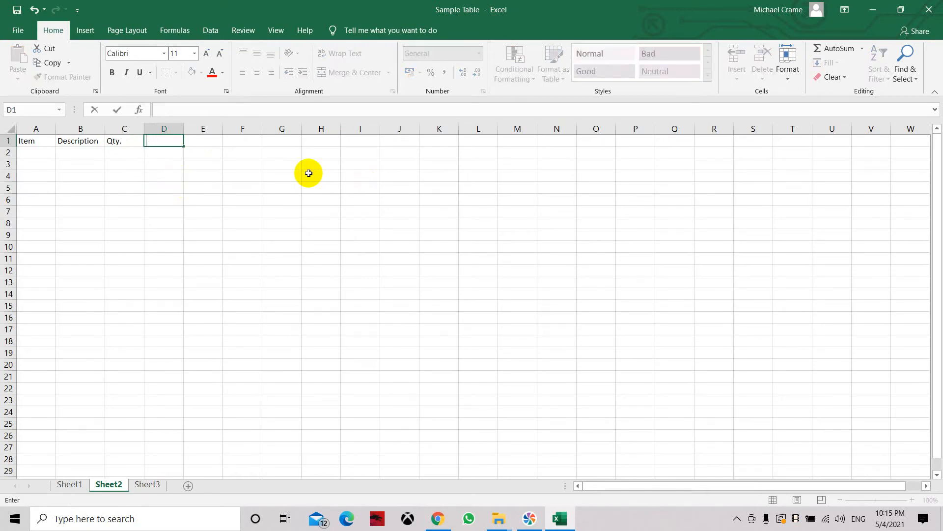
text(Cost)
click(308, 173)
click(202, 141)
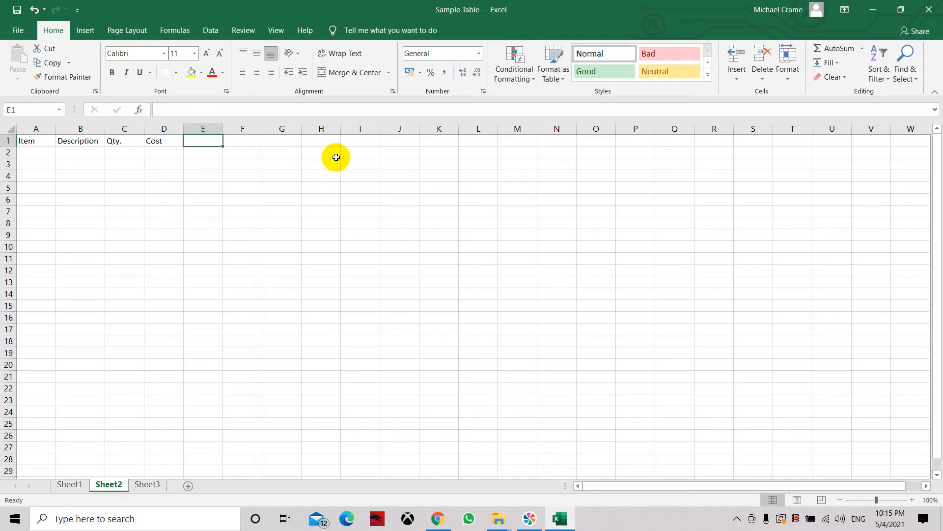
text(Total Cost)
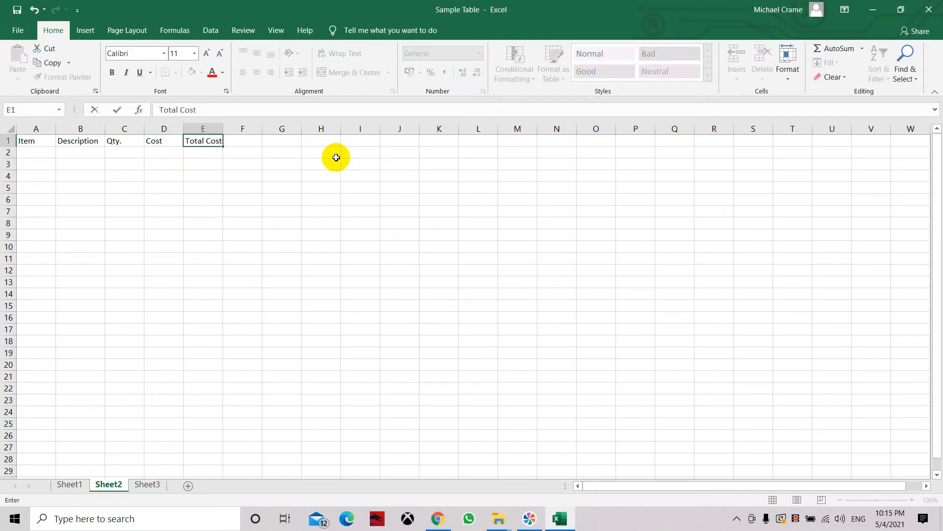
click(336, 157)
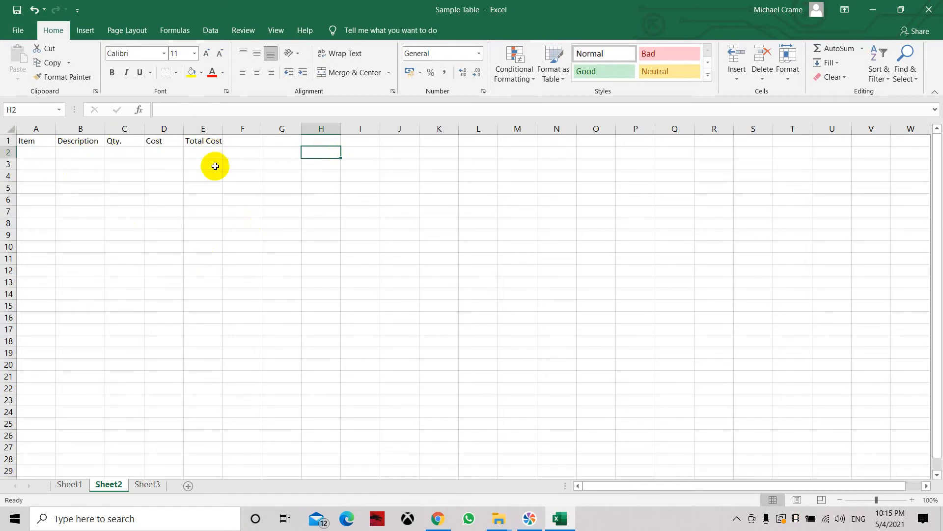
- Set the width of column A to exactly 10
click(40, 128)
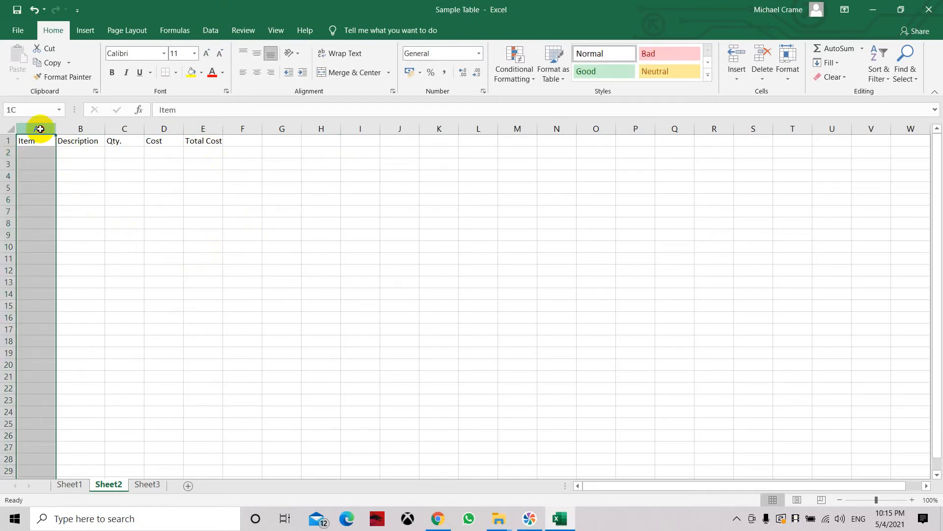
drag(46, 129, 46, 127)
right_click(38, 129)
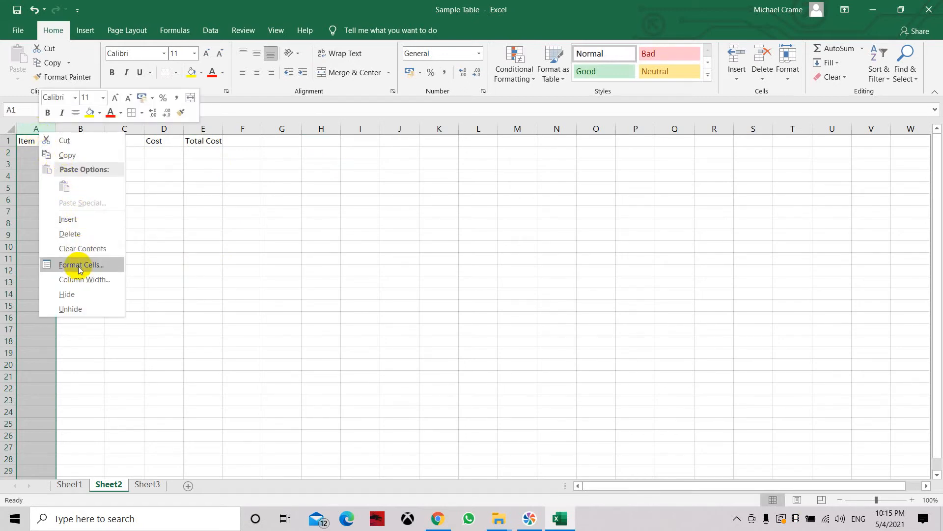
click(73, 287)
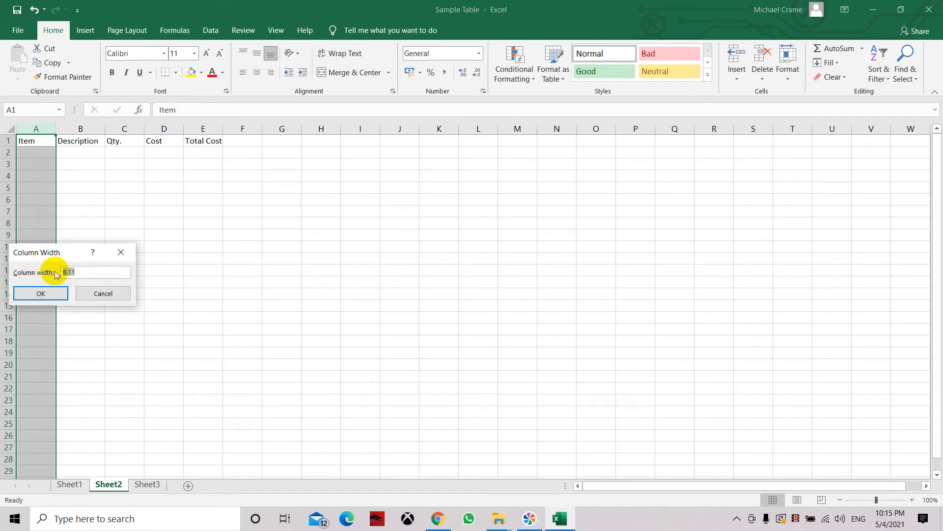
text(10)
key(Return)
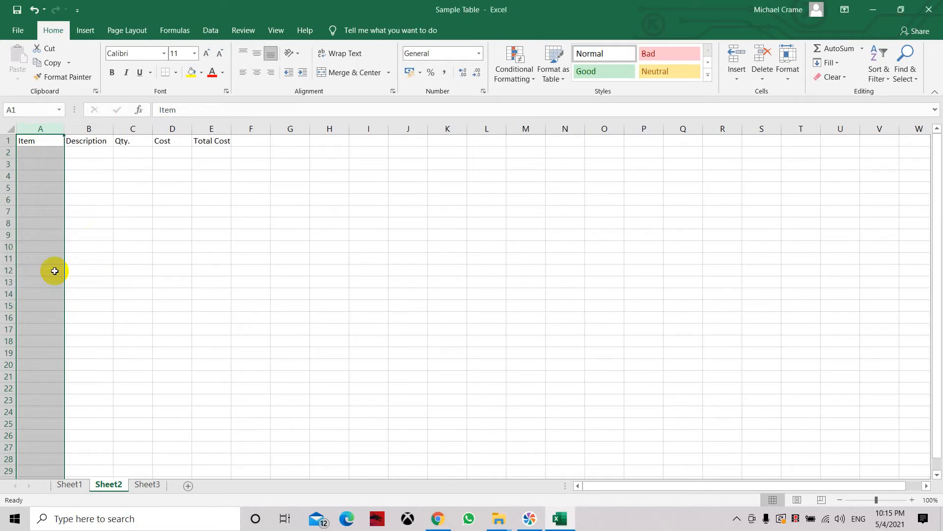
- Set a larger column width for column B, about twice the width of column A
click(99, 127)
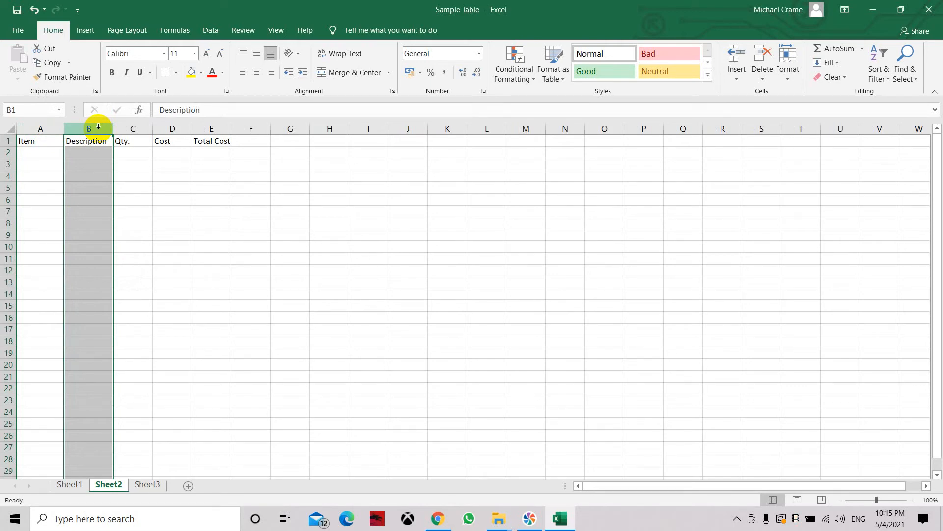
right_click(99, 127)
click(137, 274)
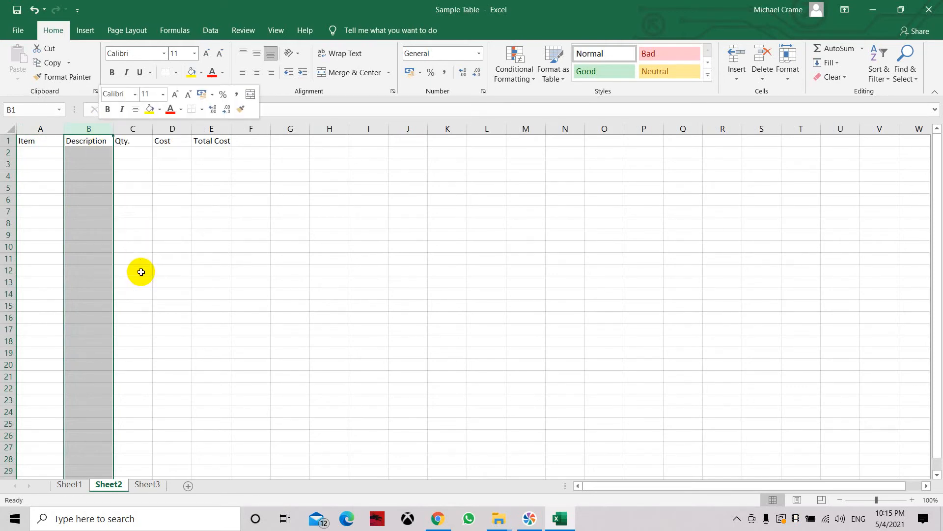
text(1)
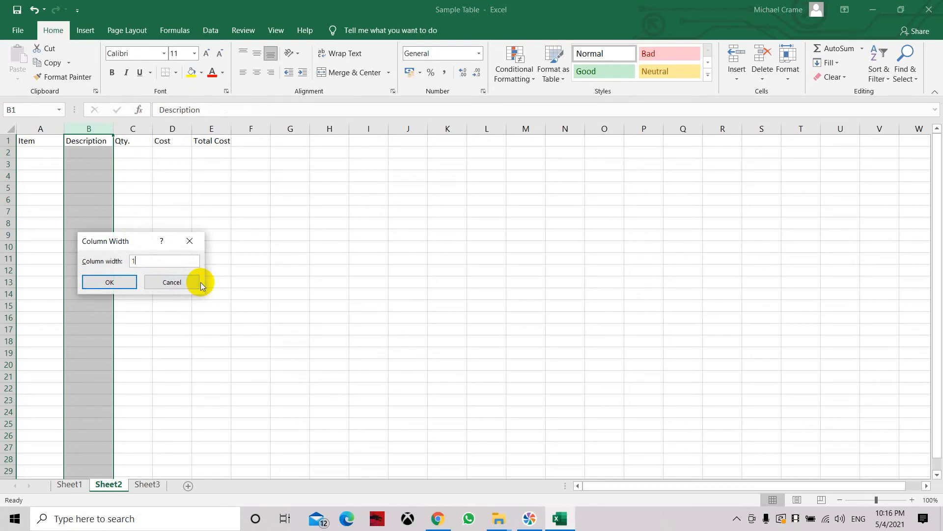
text(0)
key(Return)
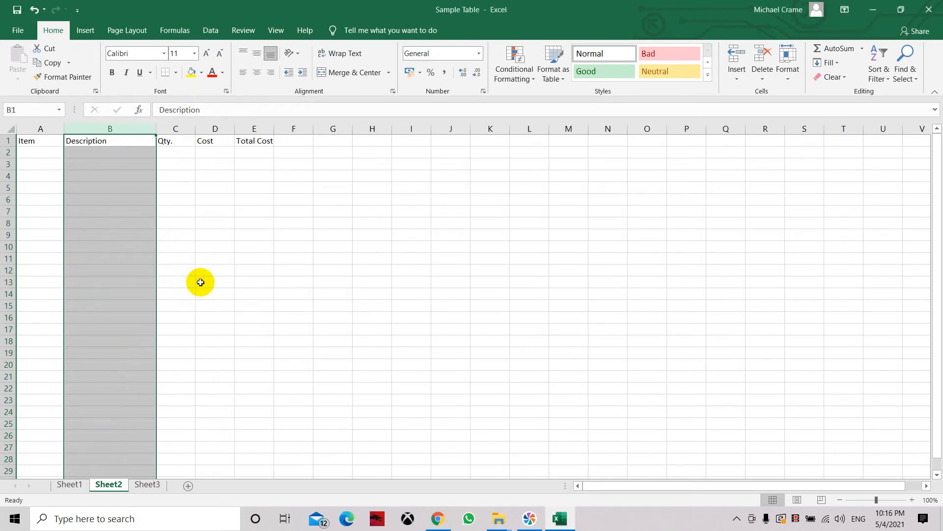
click(252, 269)
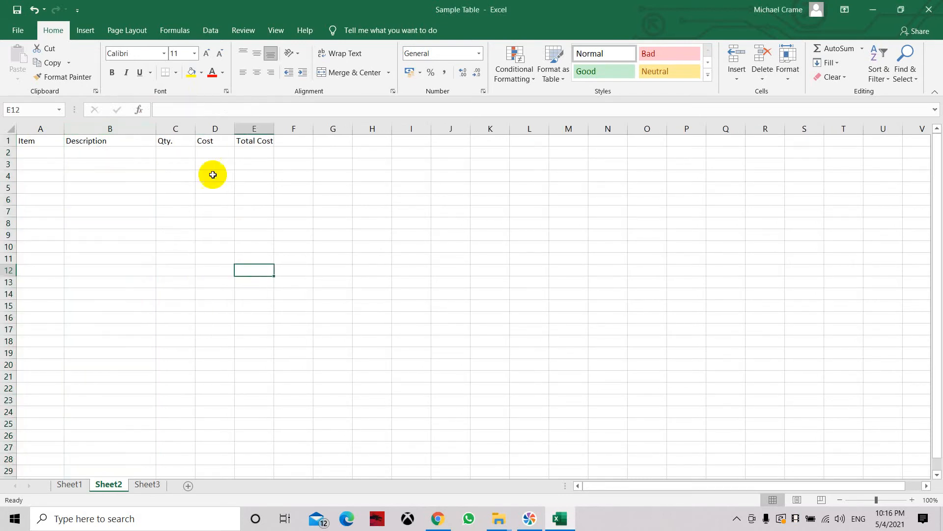
click(177, 129)
click(211, 130)
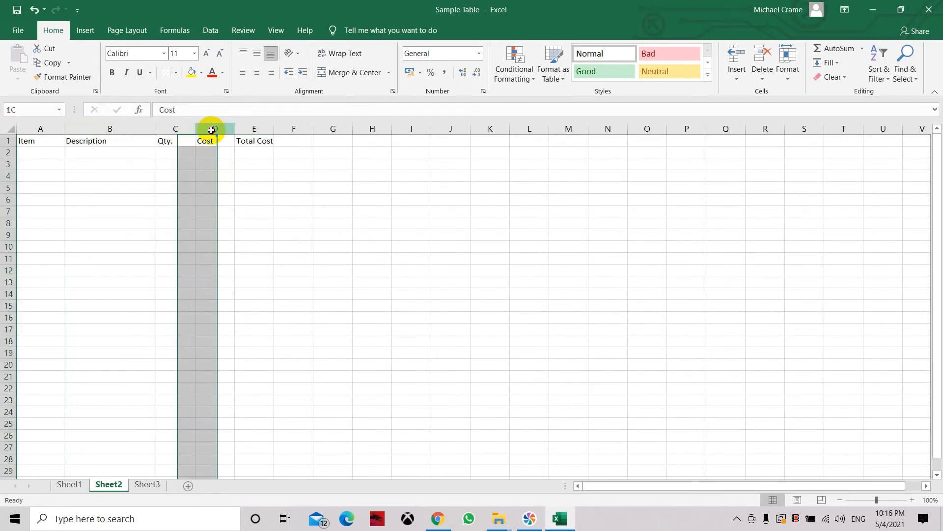
drag(211, 130, 255, 129)
right_click(255, 129)
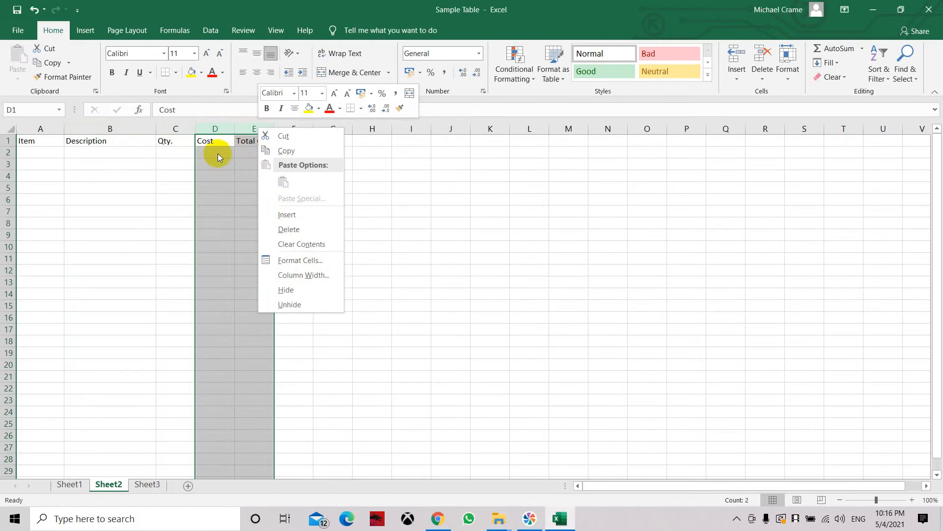
click(206, 127)
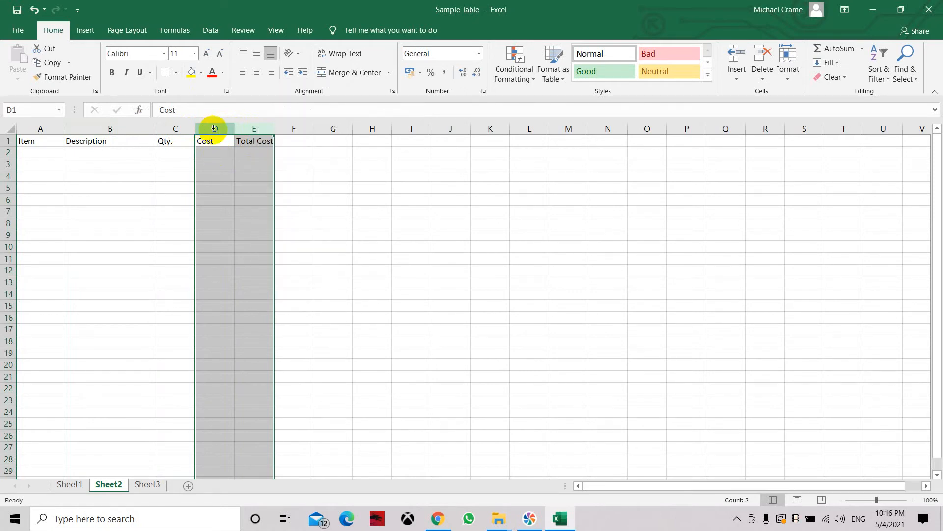
- Set the width of the Cost and Total Cost columns, D and E, to 15
click(213, 129)
drag(215, 130, 248, 128)
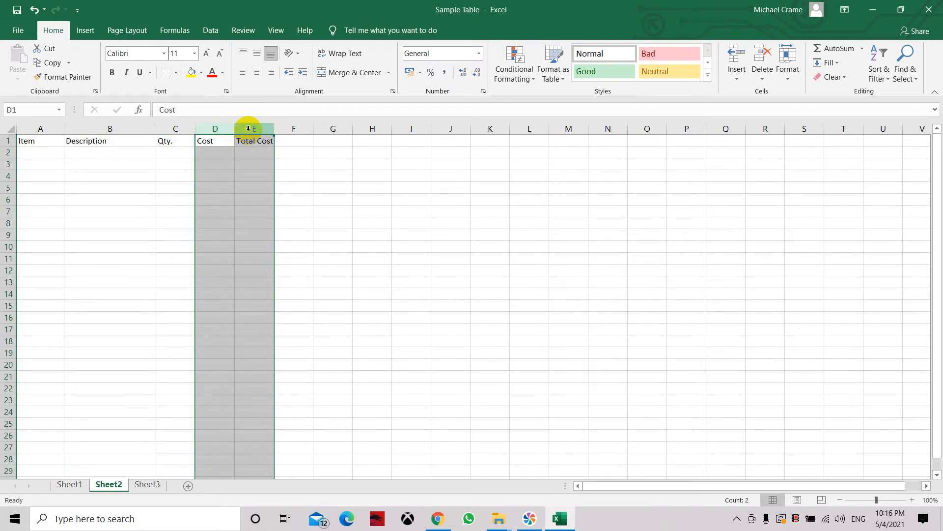
right_click(248, 128)
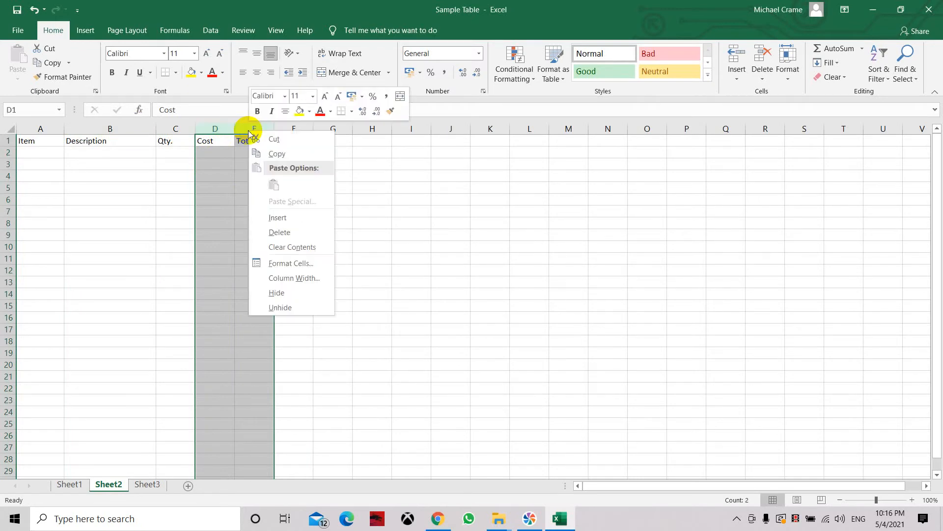
click(295, 278)
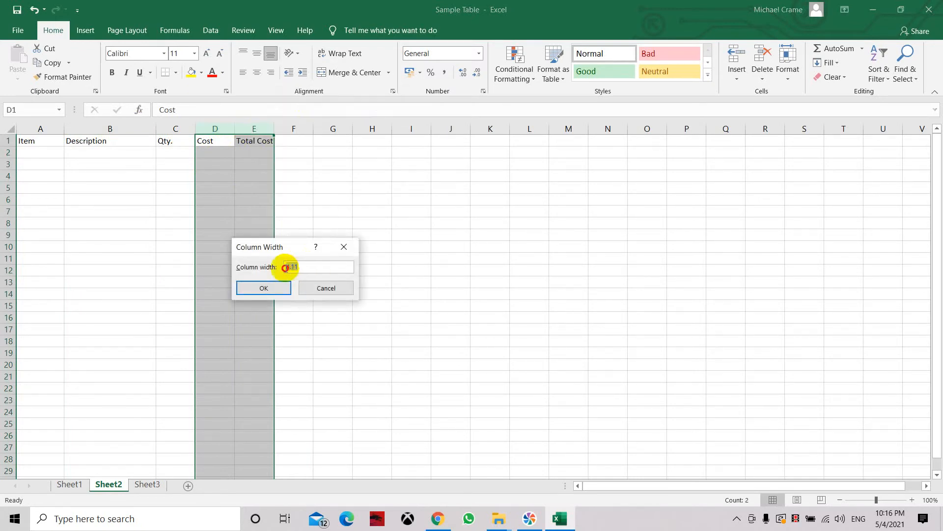
text(1)
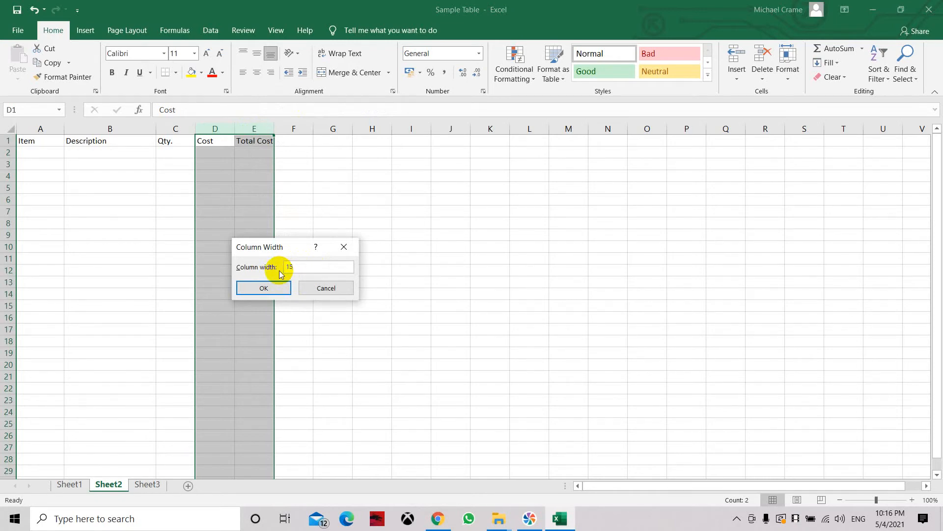
text(5)
key(Return)
click(438, 297)
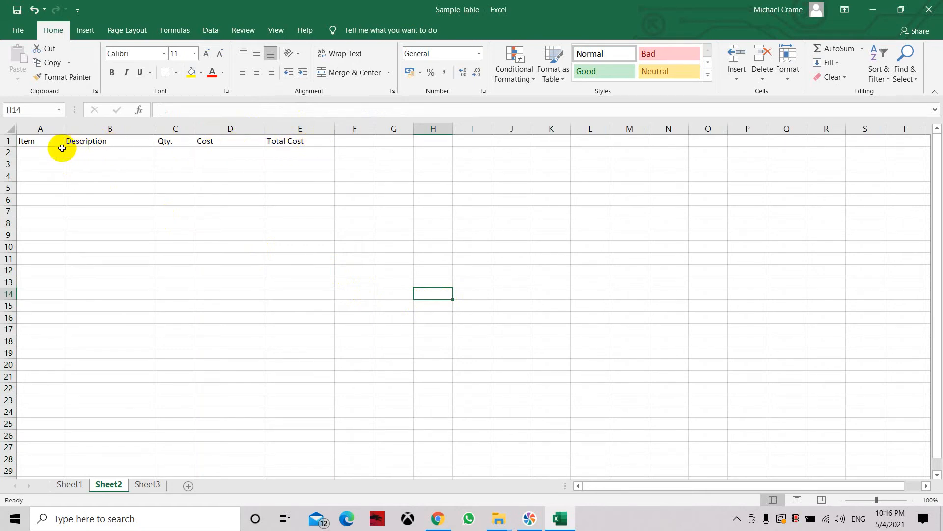
- Center the table headings in cells A1 to E1 horizontally
drag(44, 140, 128, 140)
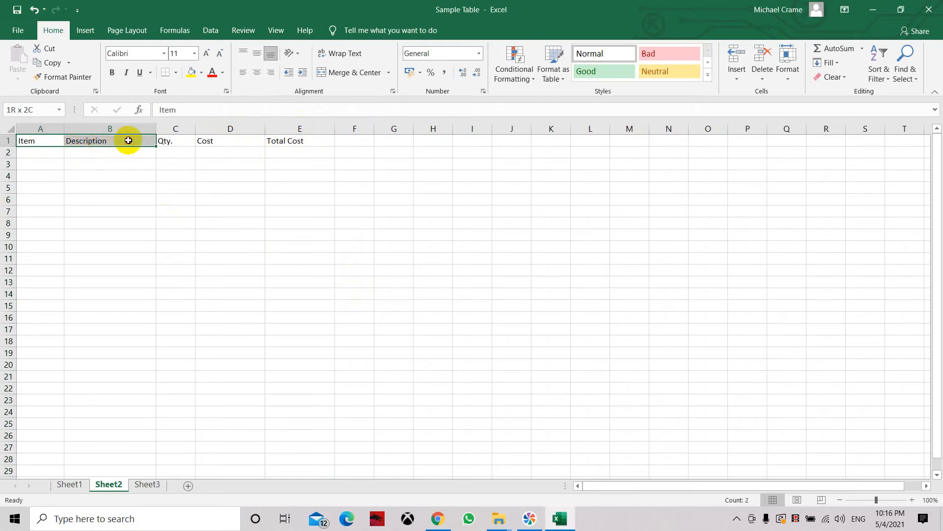
drag(55, 142, 285, 143)
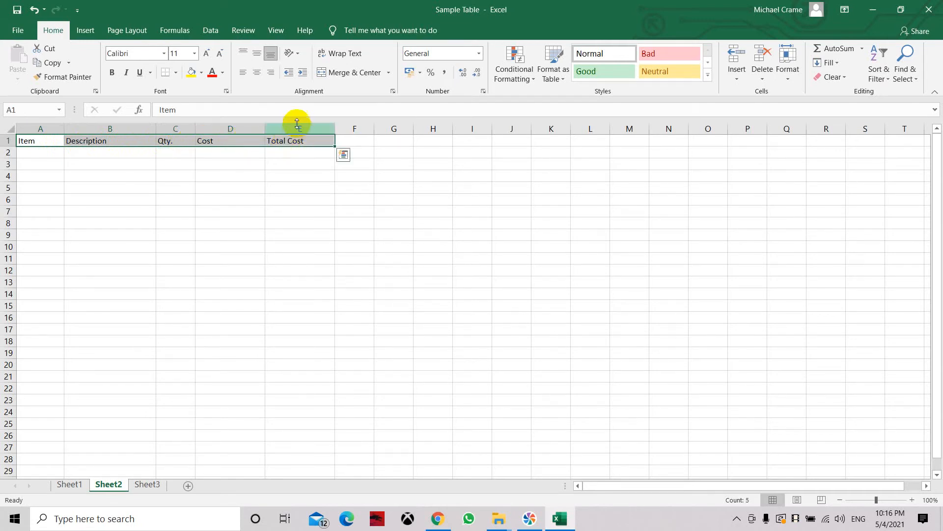
click(257, 74)
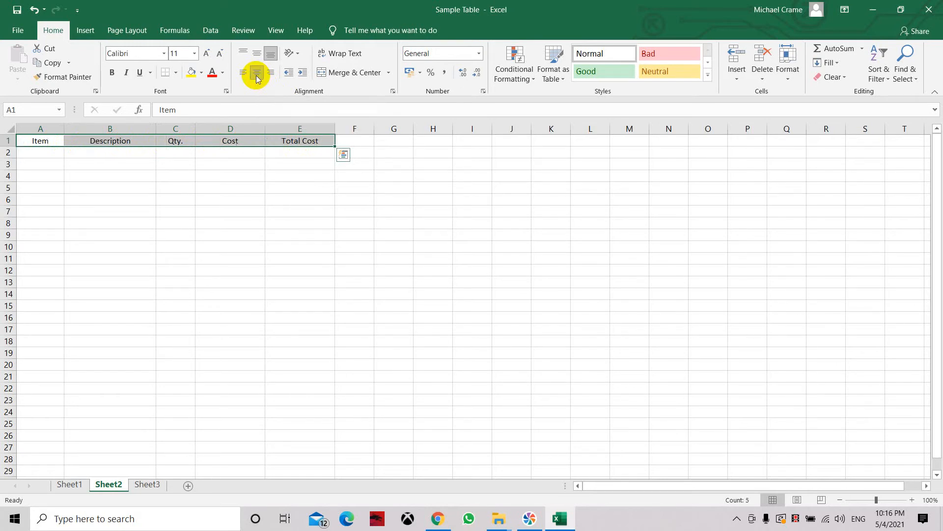
click(277, 269)
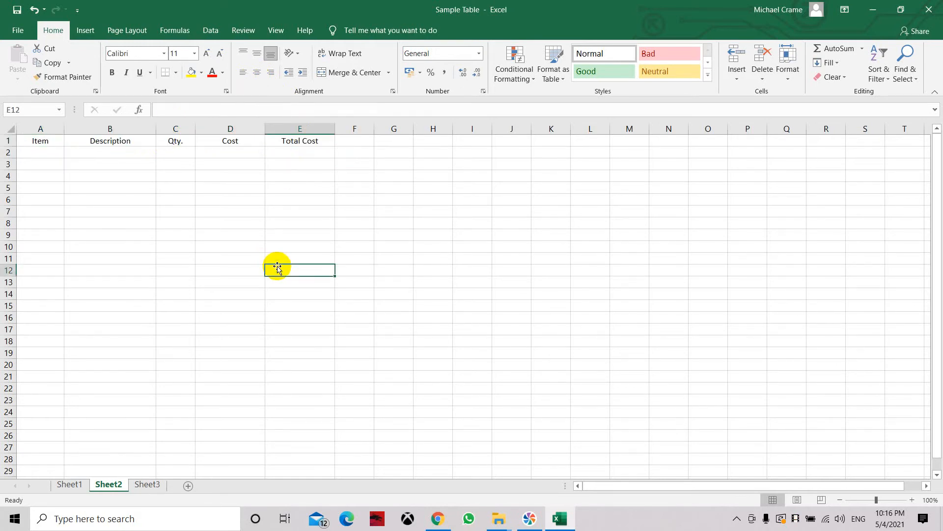
- Enter the item numbers 1, 2, 3, 4 and 5 in cells A2 to A6
click(48, 155)
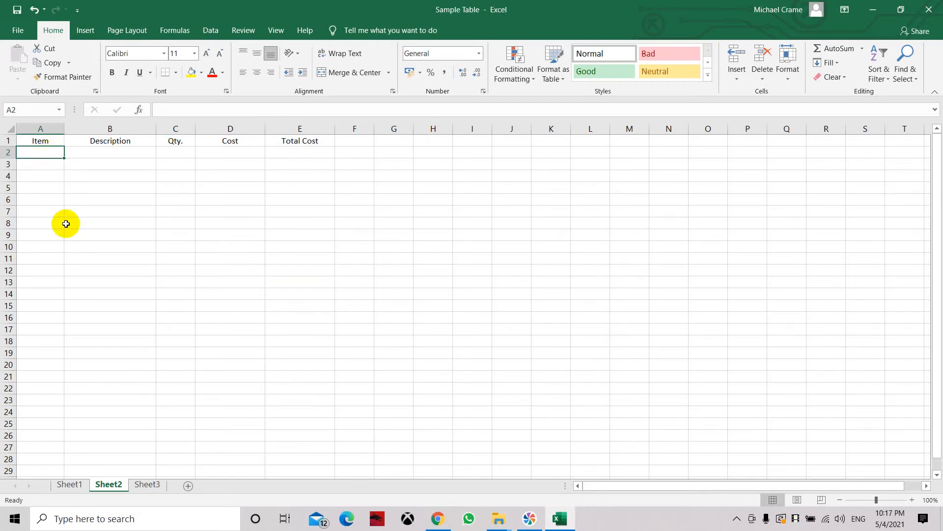
text(1)
key(Return)
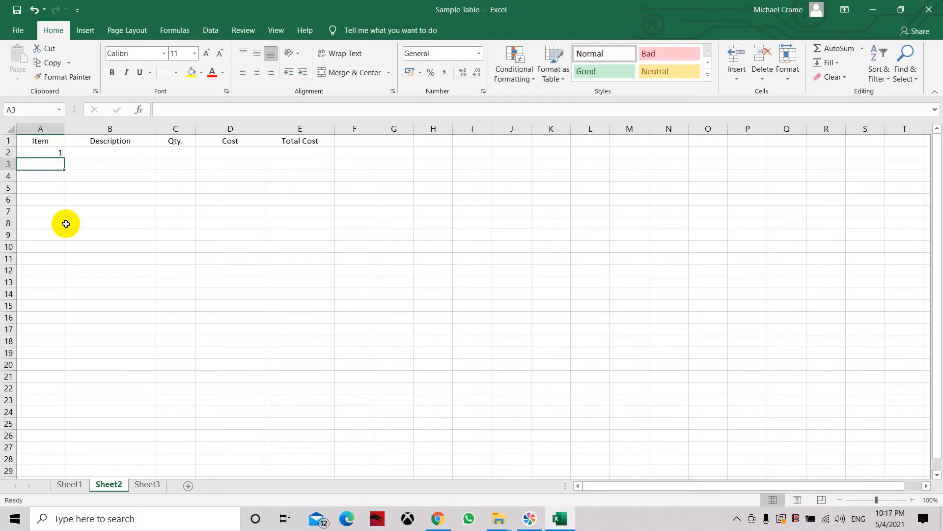
text(2)
key(Return)
text(3)
key(Return)
text(4)
key(Return)
text(5)
key(Return)
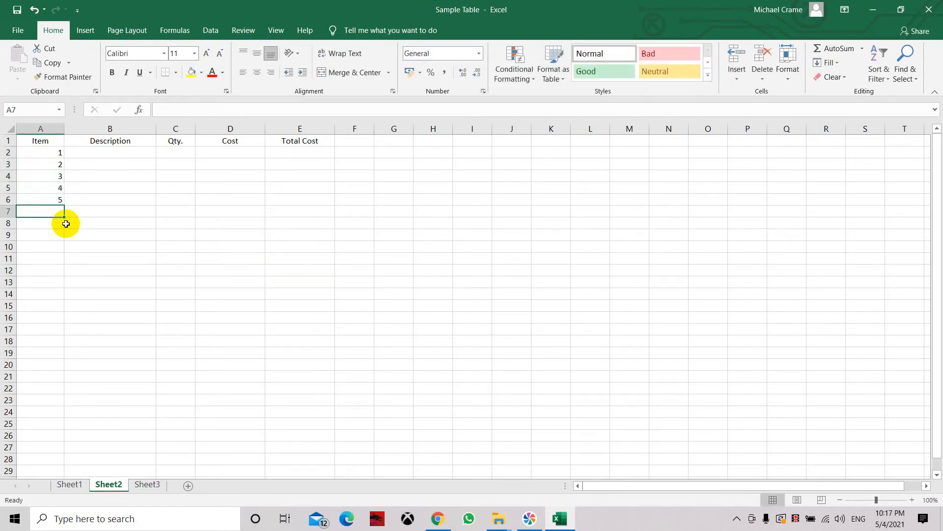
- Center the item numbers in cells A2 to A6 horizontally
click(54, 150)
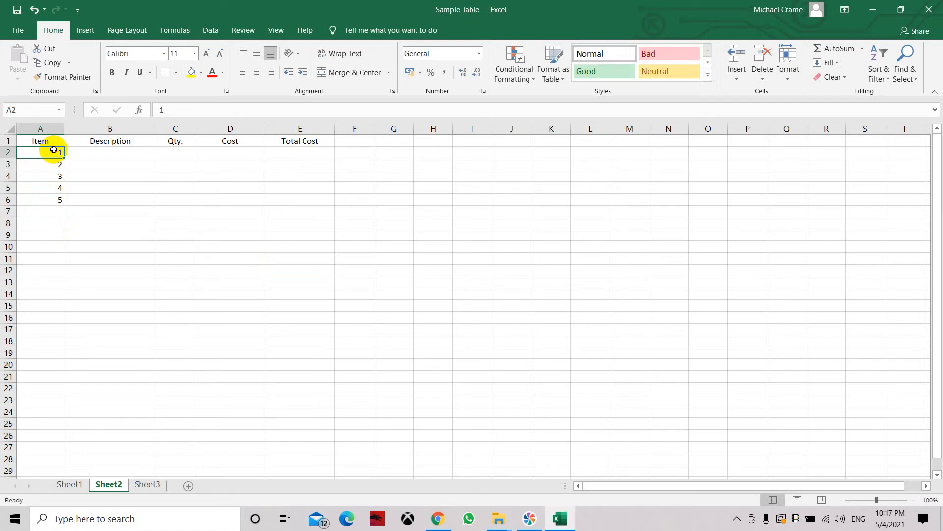
drag(54, 150, 51, 200)
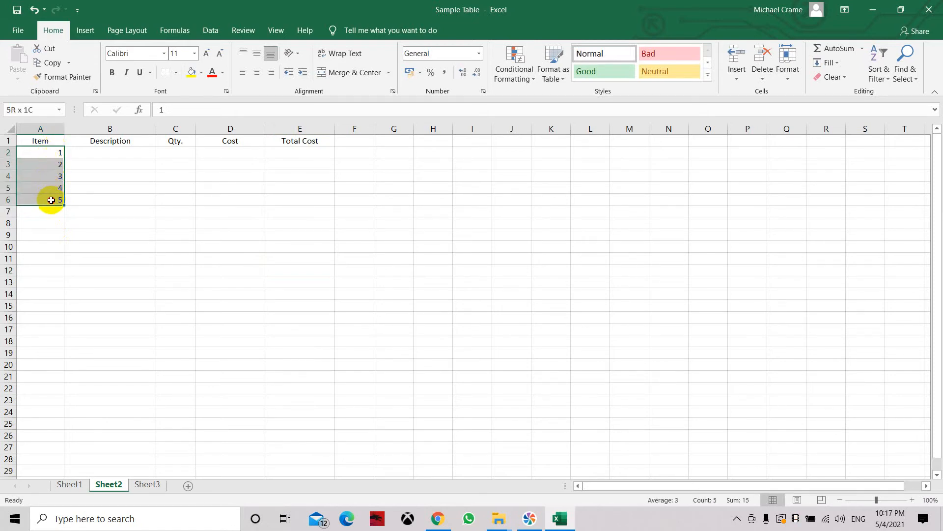
click(256, 72)
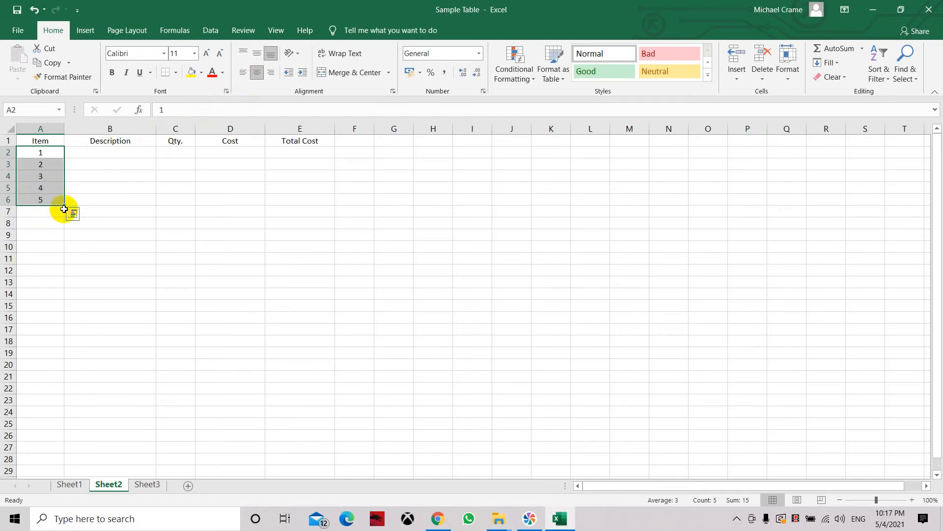
- Enter the descriptions Socks, Dress, Shorts, Shoes and Slippers in cells B2 to B6
click(146, 152)
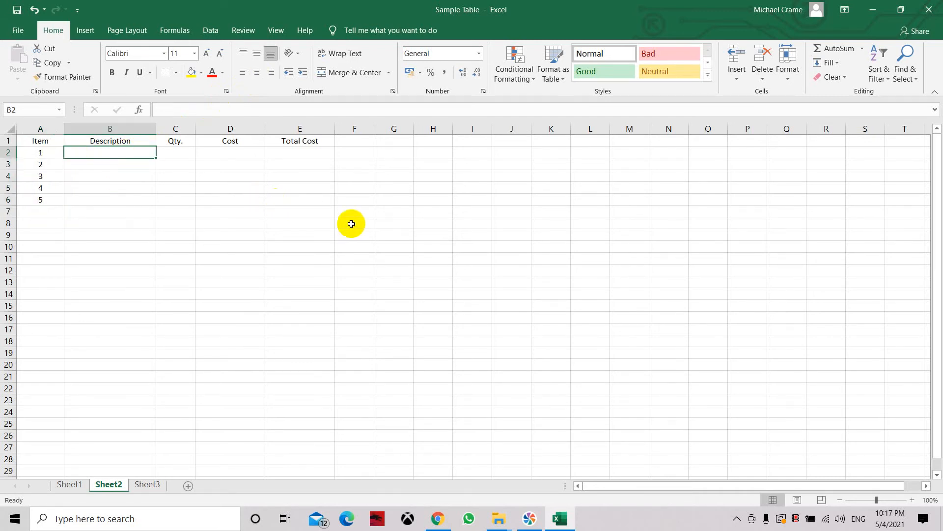
text(Socks)
key(Return)
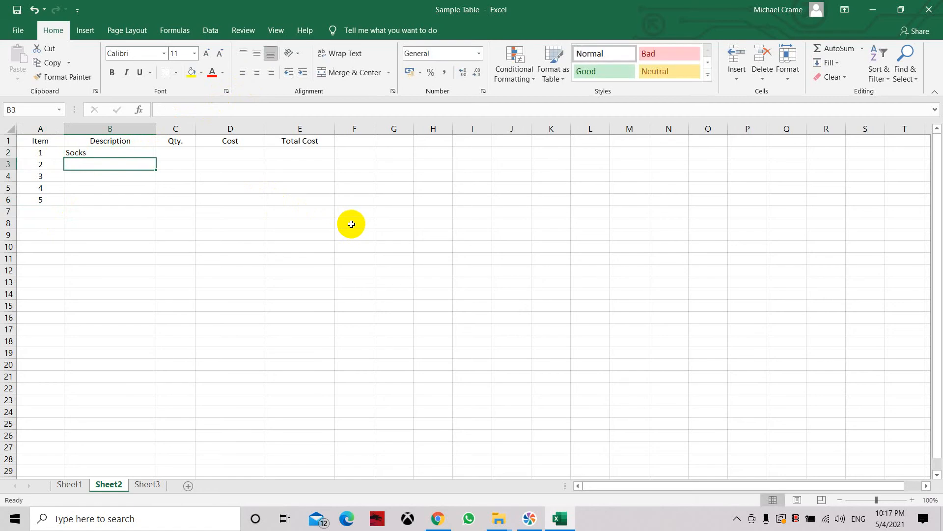
text(Dress)
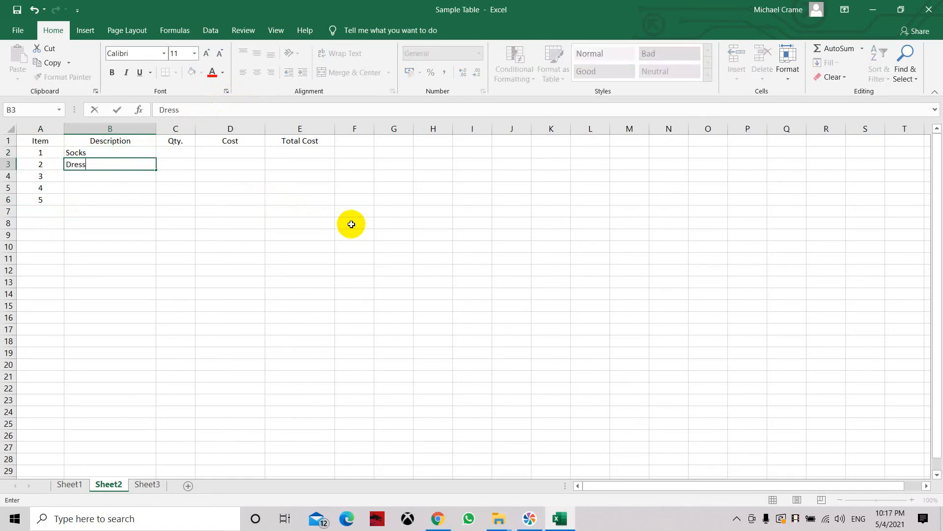
key(Return)
text(Shorst)
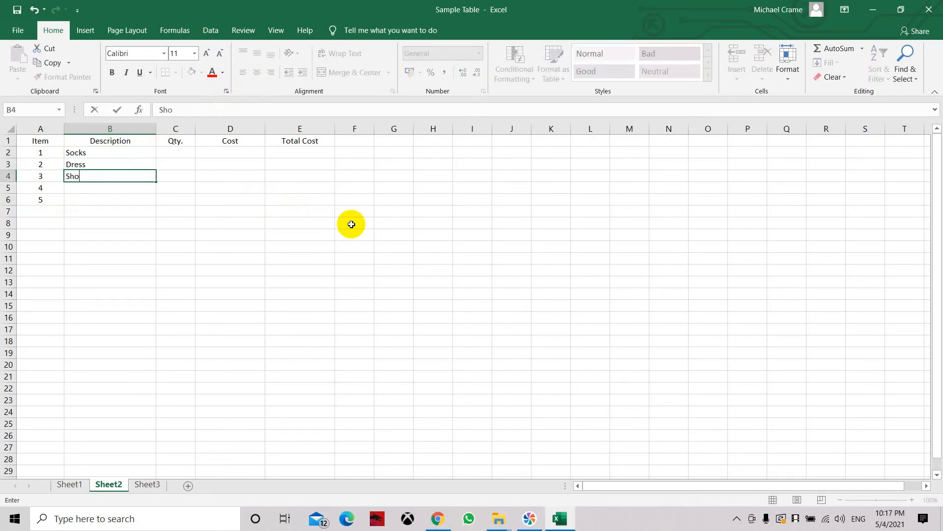
key(BackSpace)
key(BackSpace)
text(ts)
key(Return)
text(Shoes)
key(Return)
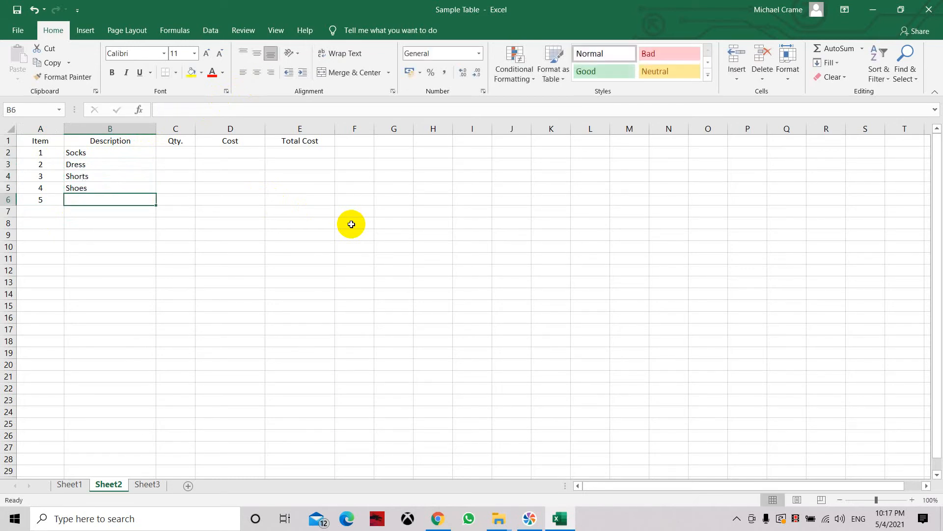
text(Slippers)
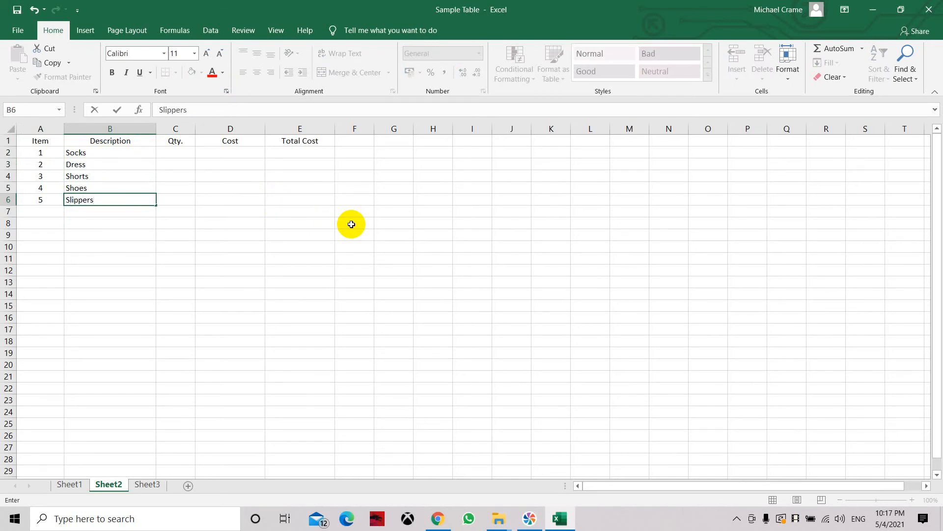
key(Return)
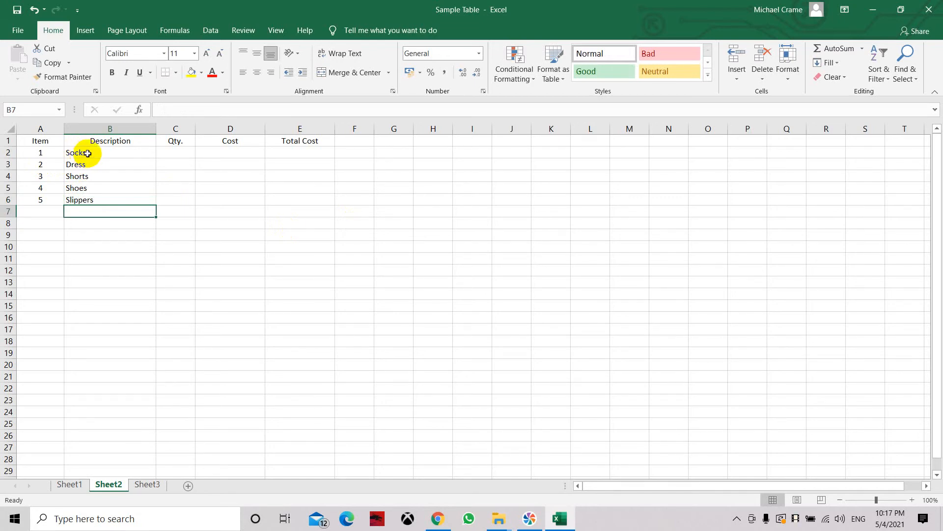
- Center the descriptions in cells B2 to B6 horizontally
drag(87, 153, 80, 200)
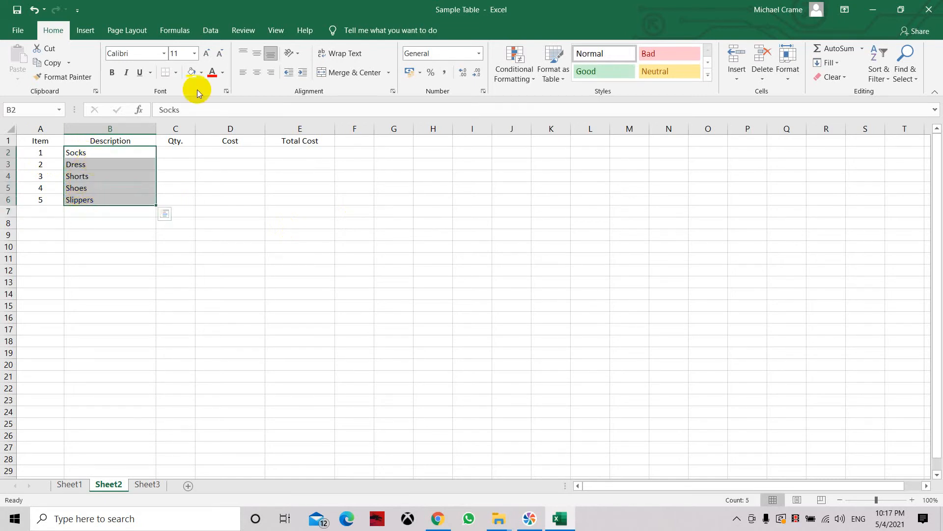
click(257, 73)
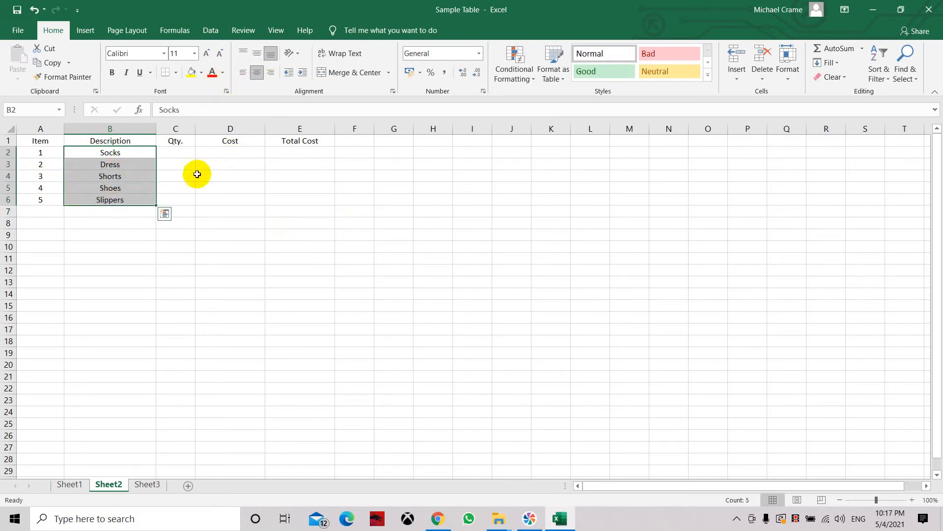
- Enter the quantities 20, 30, 12, 4 and 5 in cells C2 to C6
click(178, 153)
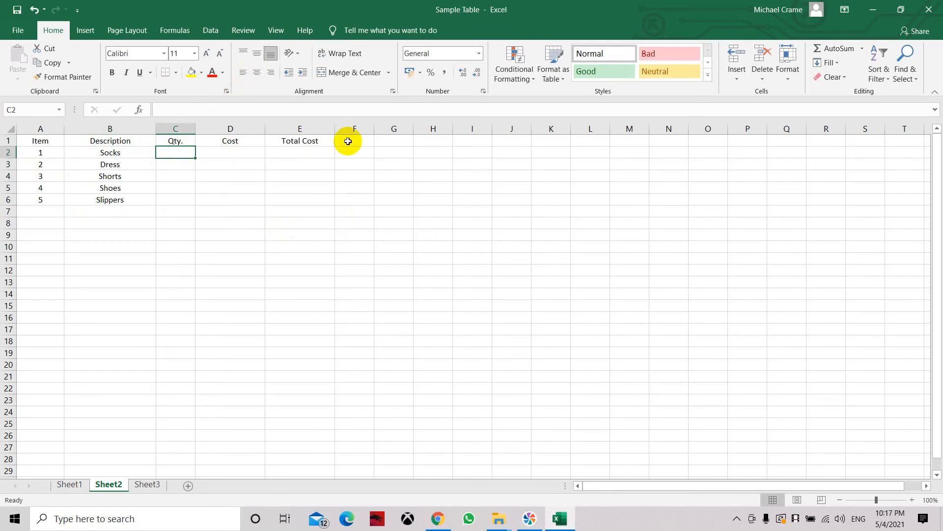
text(20)
key(Return)
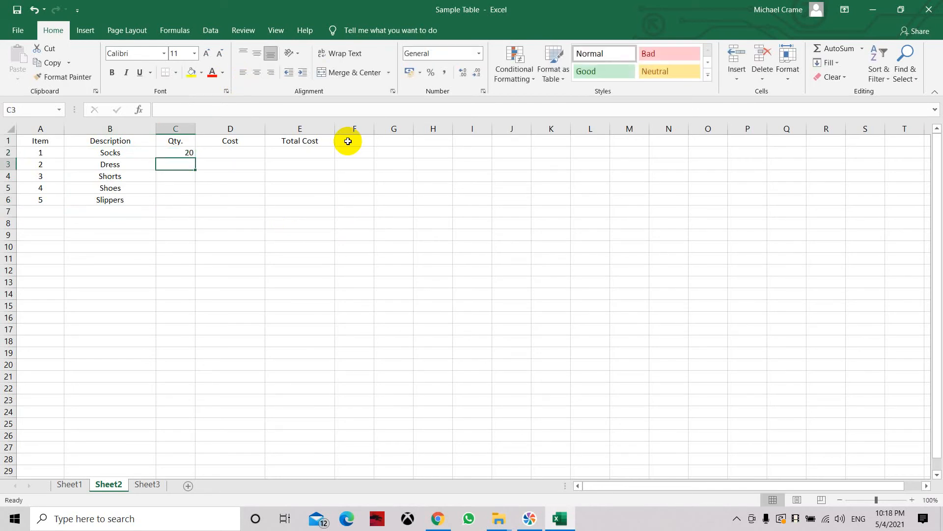
text(30)
key(Return)
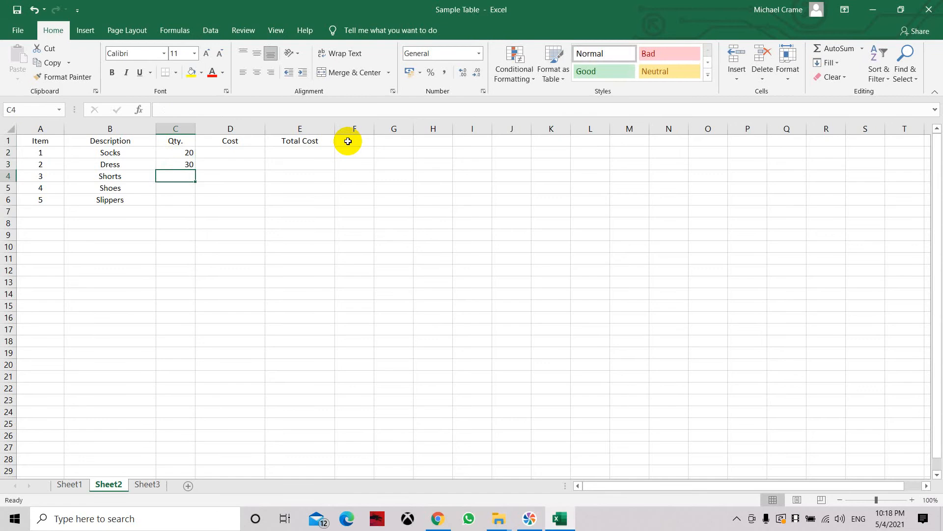
text(12)
key(Return)
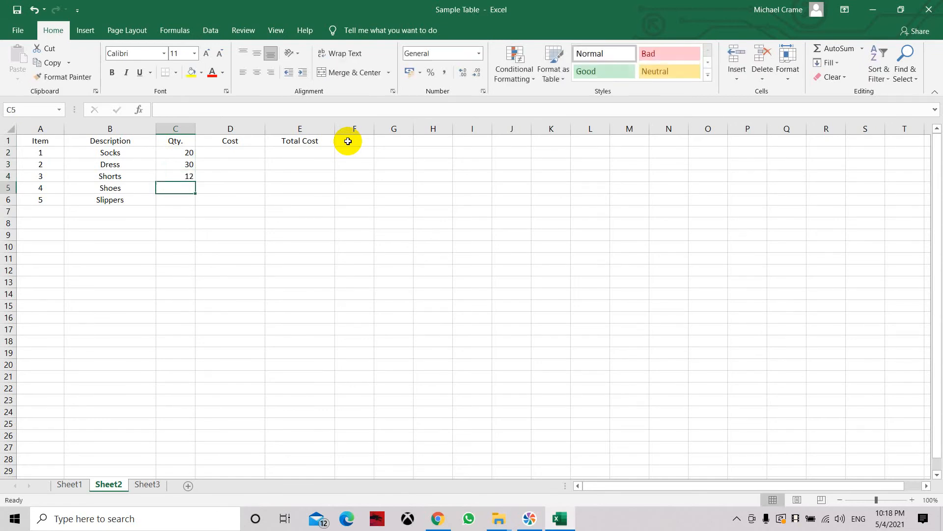
text(4)
key(Return)
text(5)
key(Return)
- Center the quantities in cells C2 to C6 horizontally
click(182, 148)
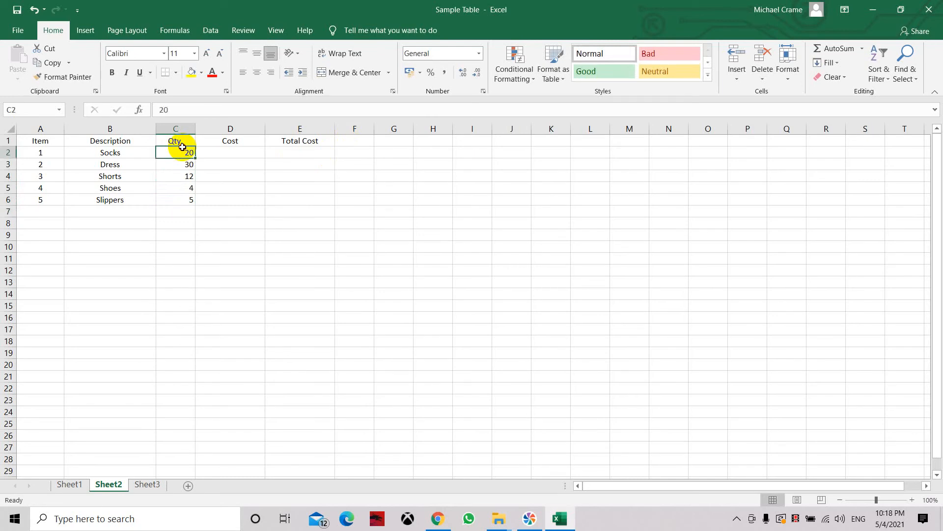
drag(182, 147, 182, 197)
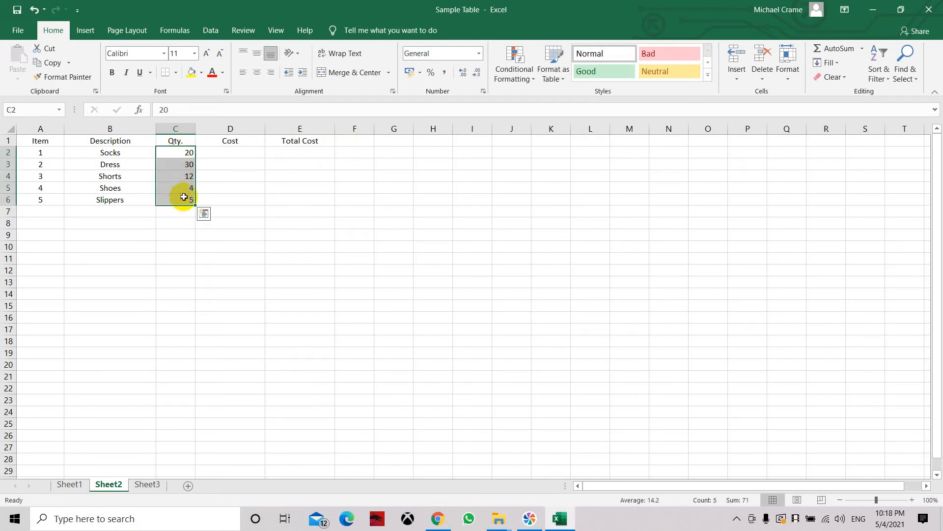
click(260, 76)
- Enter the costs 20, 25, 30, 100 and 90 in cells D2 to D6
click(258, 153)
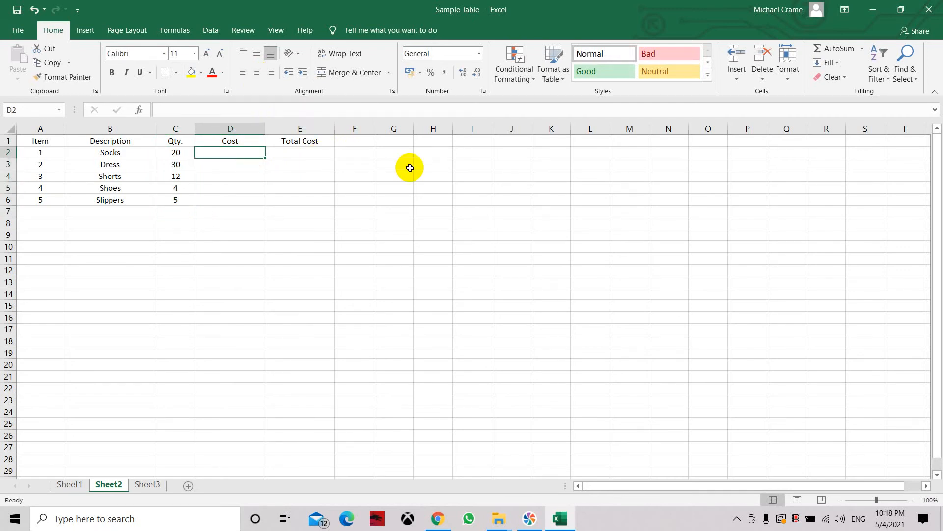
text(20.)
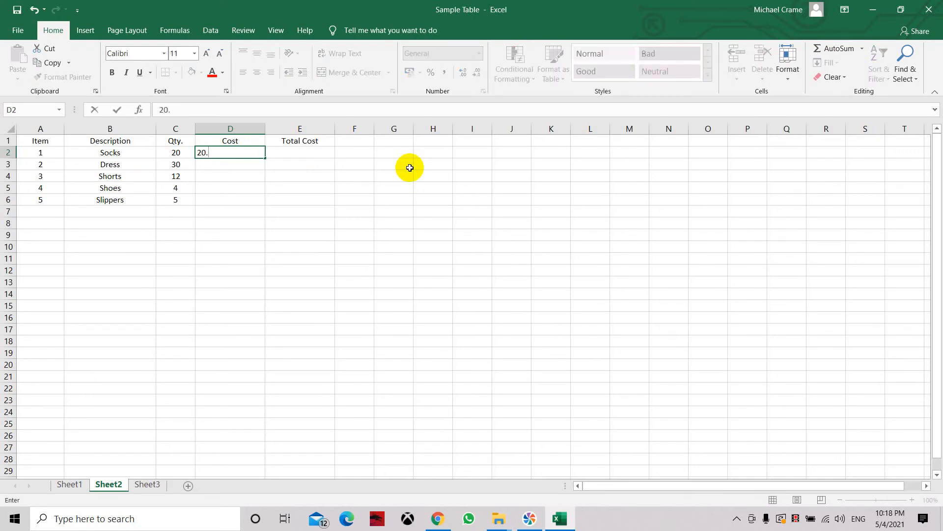
key(Return)
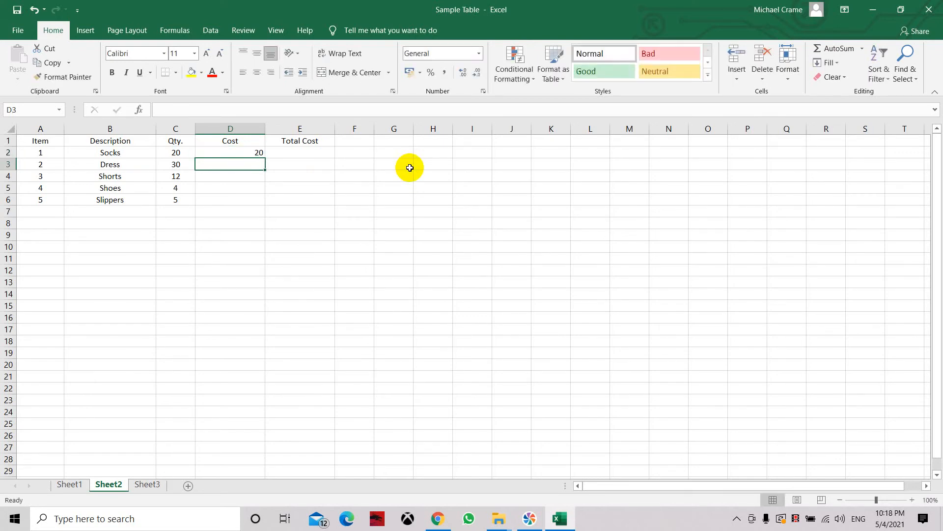
text(25)
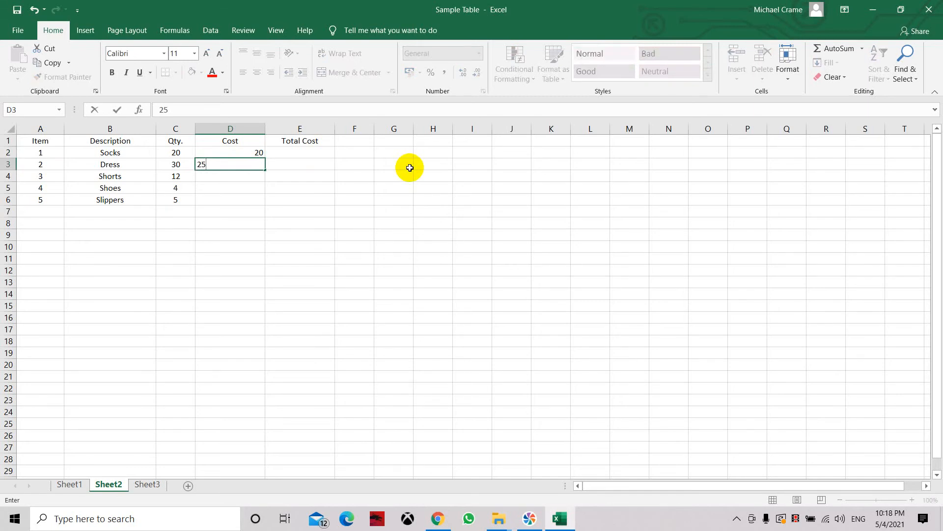
key(Return)
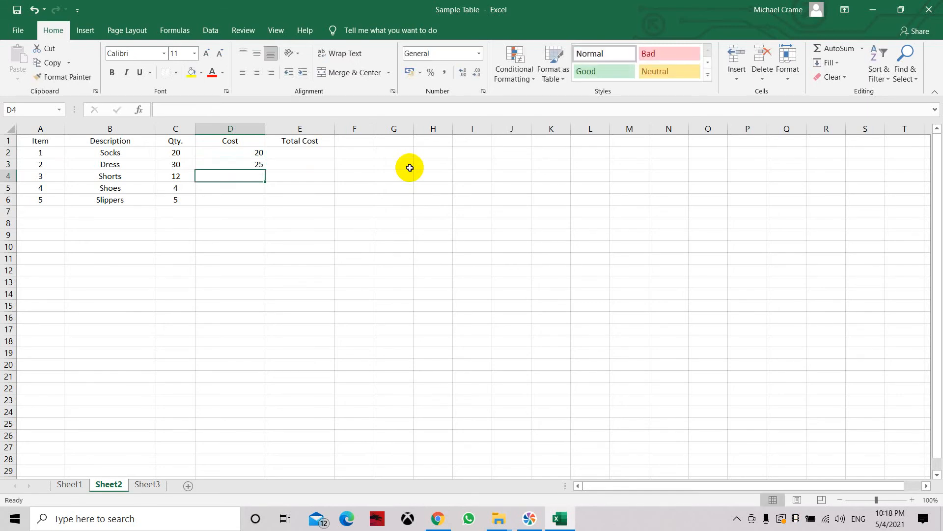
text(30)
key(Return)
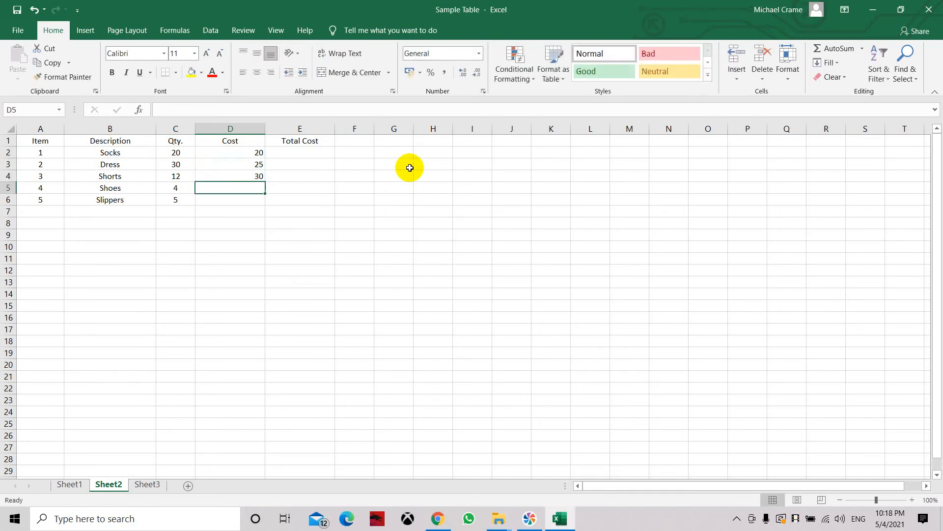
text(10)
key(BackSpace)
text(00)
key(Return)
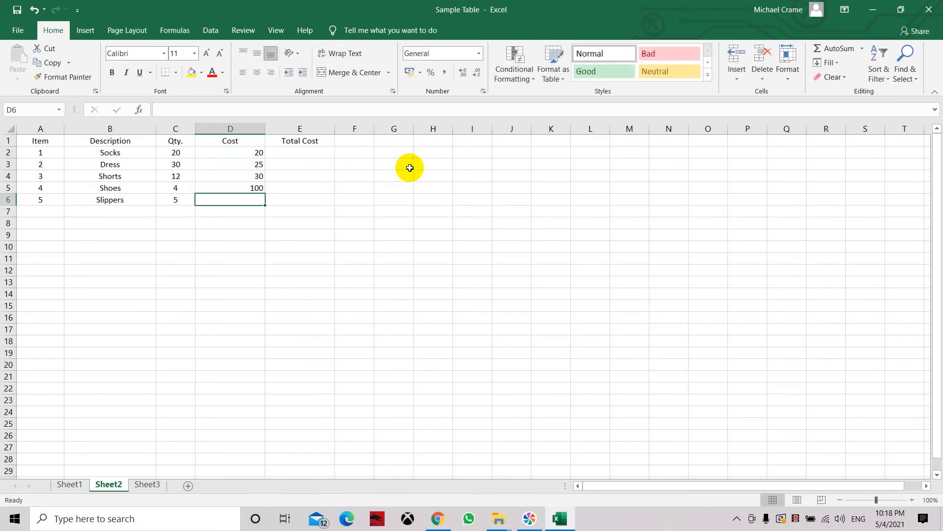
text(10)
key(BackSpace)
key(BackSpace)
text(90)
key(Return)
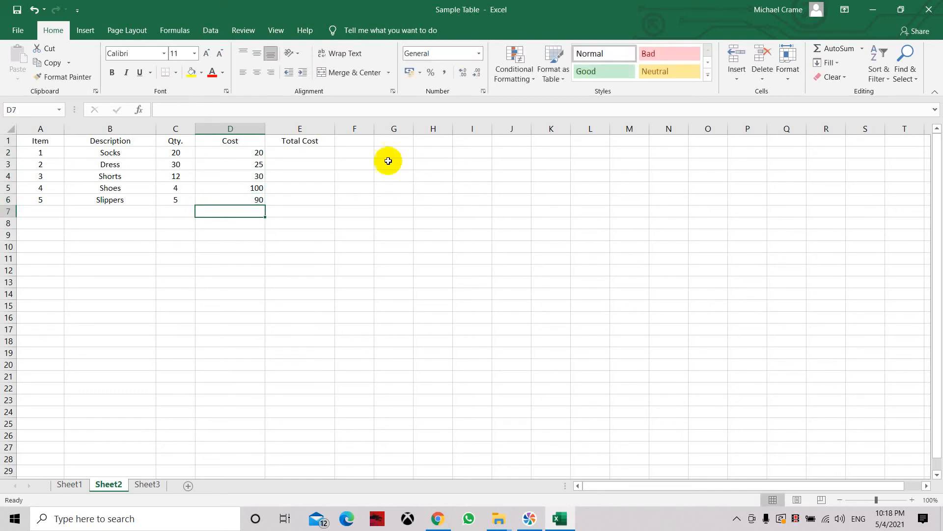
- Format the costs in cells D2 to D6 as Number with 2 decimal places and the 1000 separator, and center them horizontally
click(251, 153)
drag(252, 153, 248, 198)
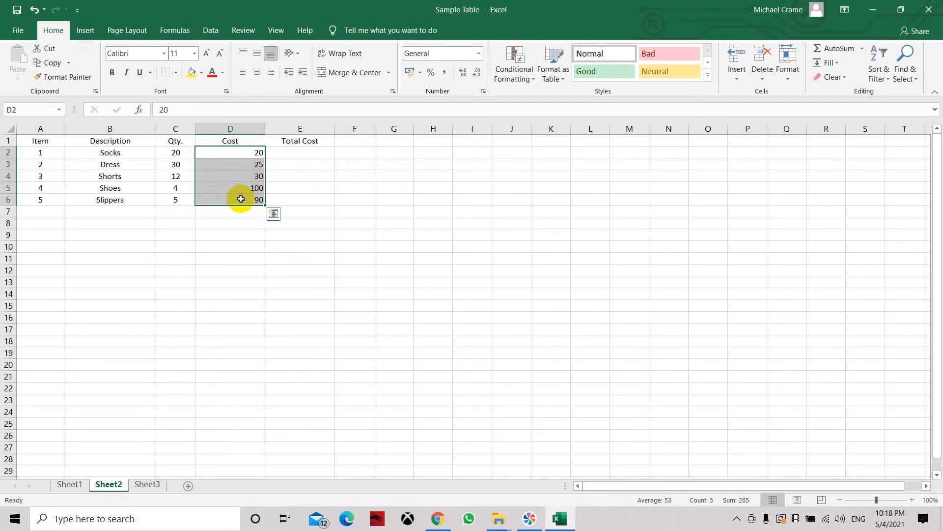
click(232, 152)
drag(233, 151, 227, 196)
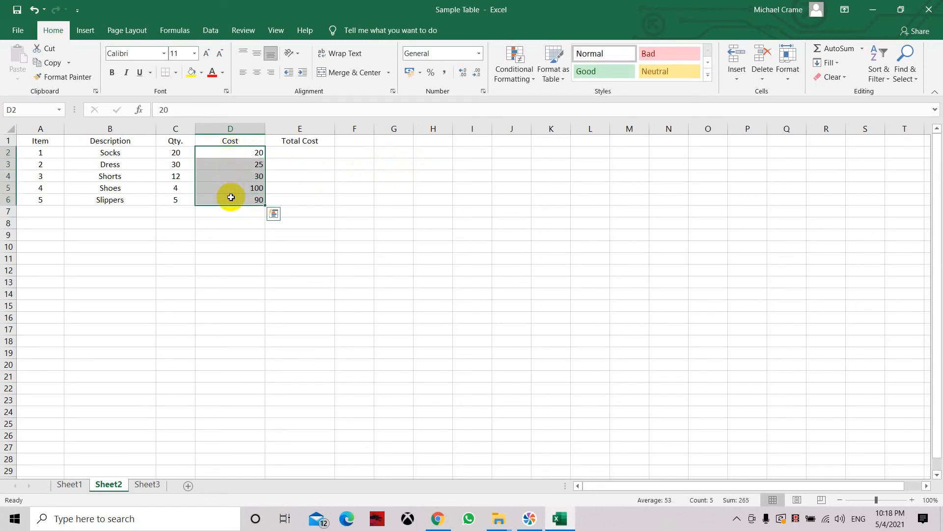
right_click(231, 198)
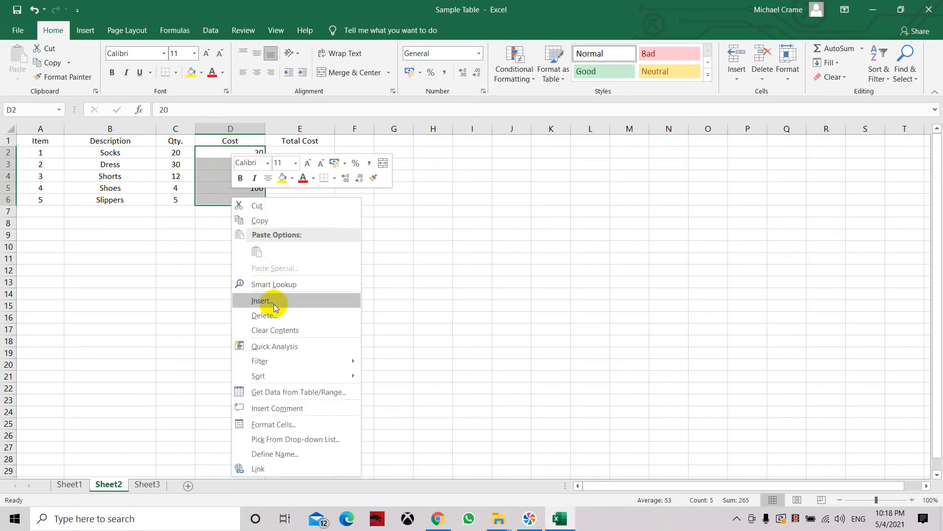
click(282, 423)
drag(278, 206, 363, 79)
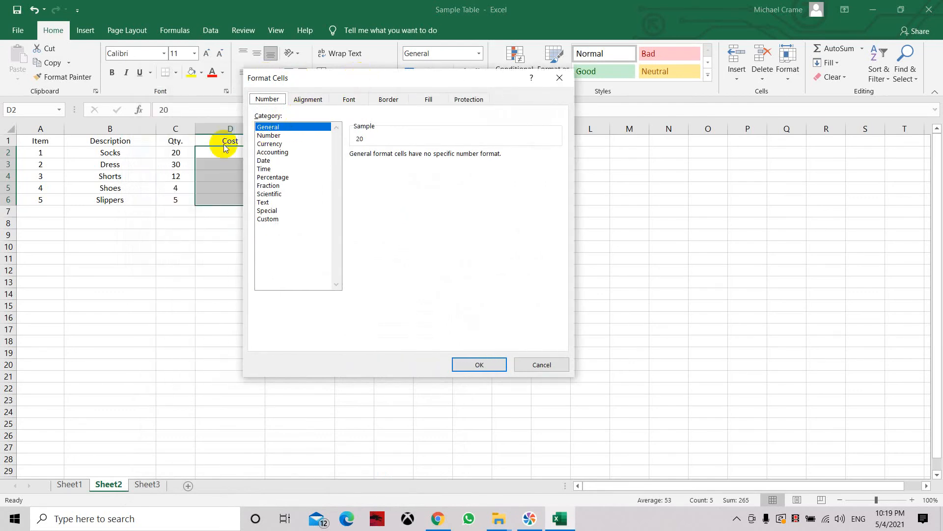
click(275, 136)
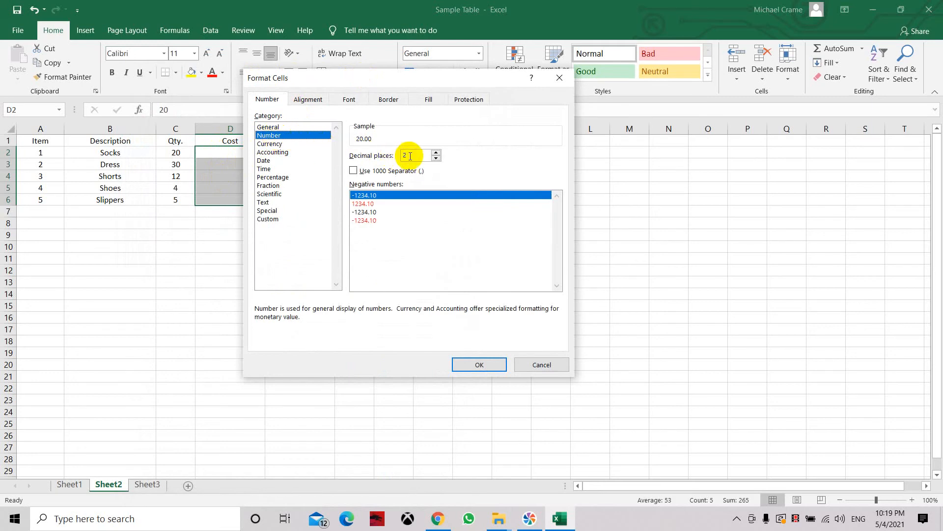
click(353, 171)
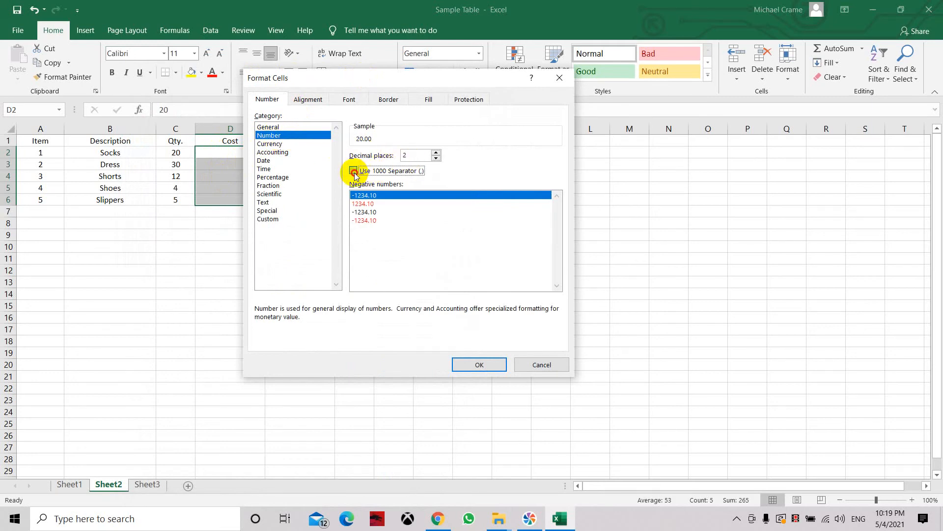
click(473, 363)
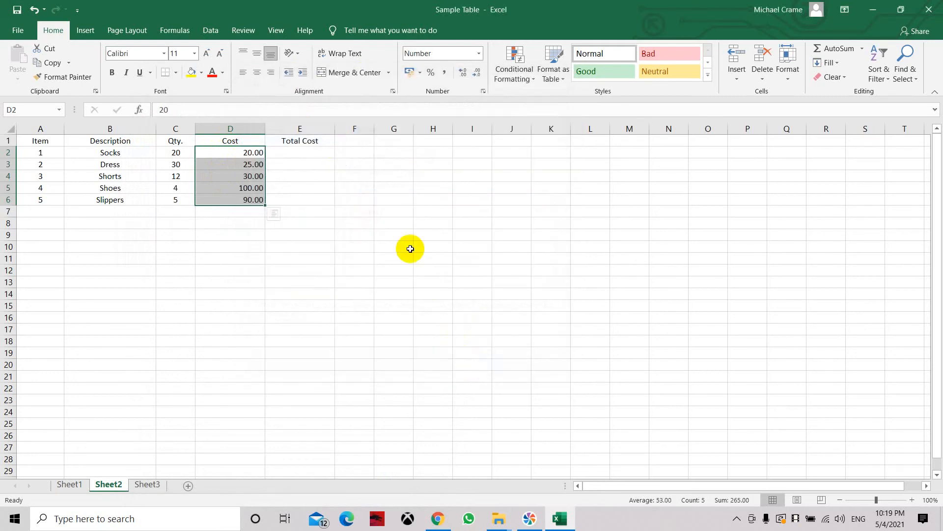
click(260, 79)
click(274, 235)
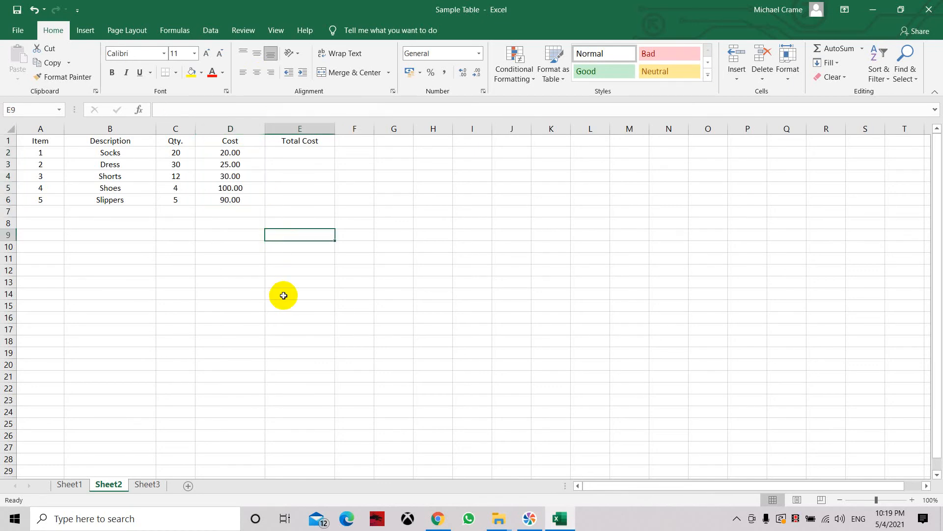
- Format the empty Total Cost cells E2 to E6 as Number with 2 decimal places and the 1000 separator, centered horizontally
click(305, 153)
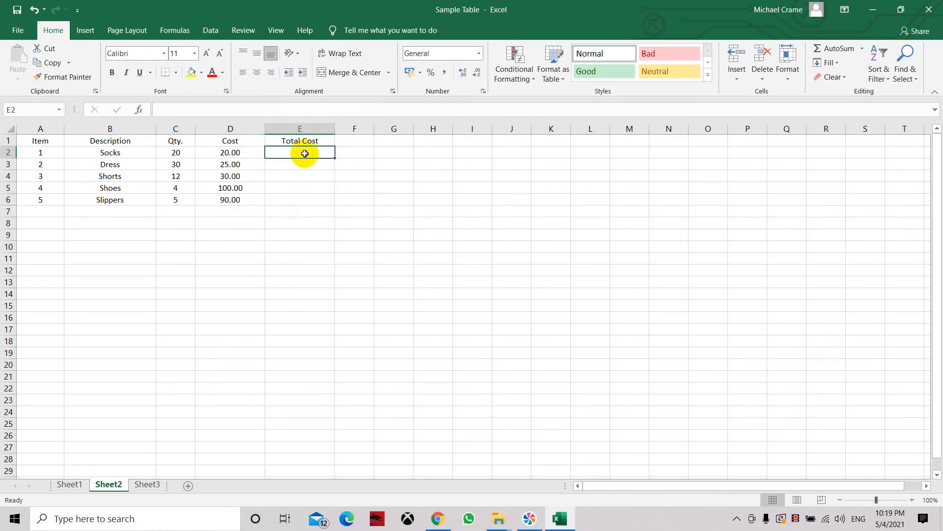
drag(247, 152, 252, 196)
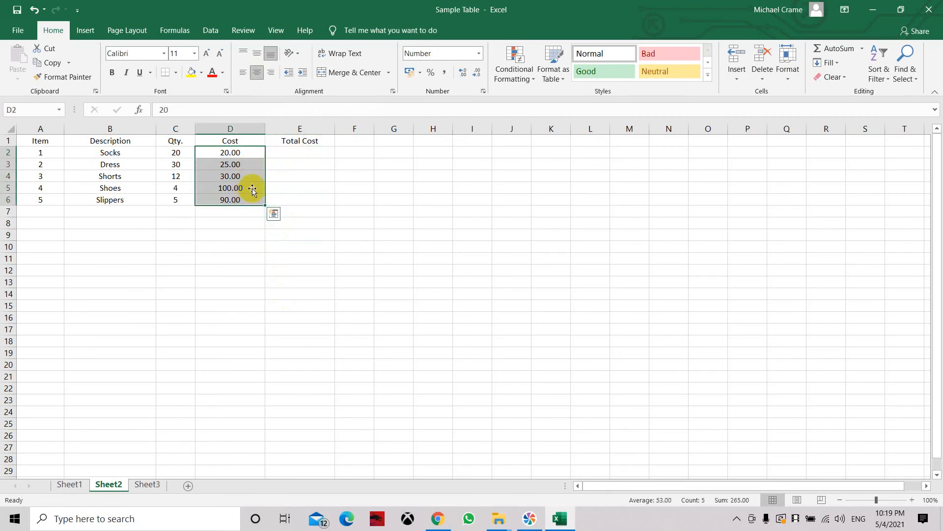
drag(286, 153, 289, 197)
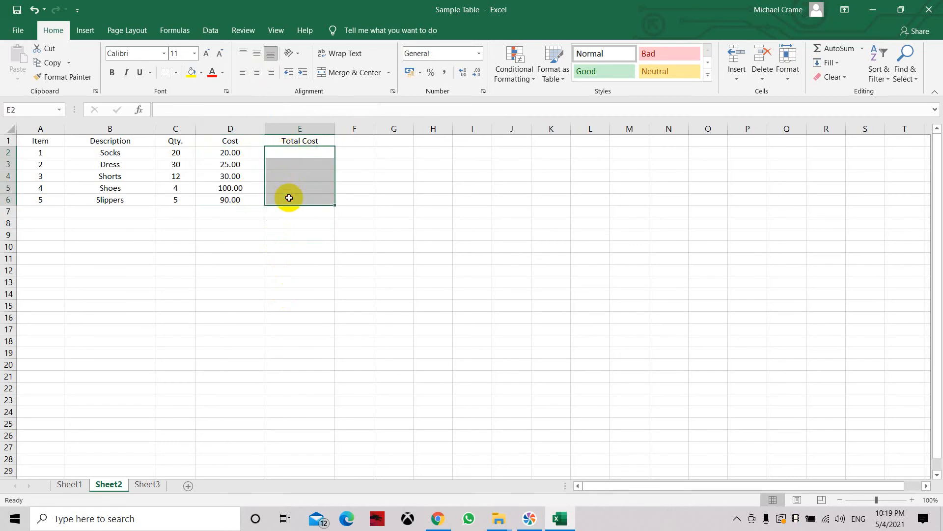
right_click(289, 198)
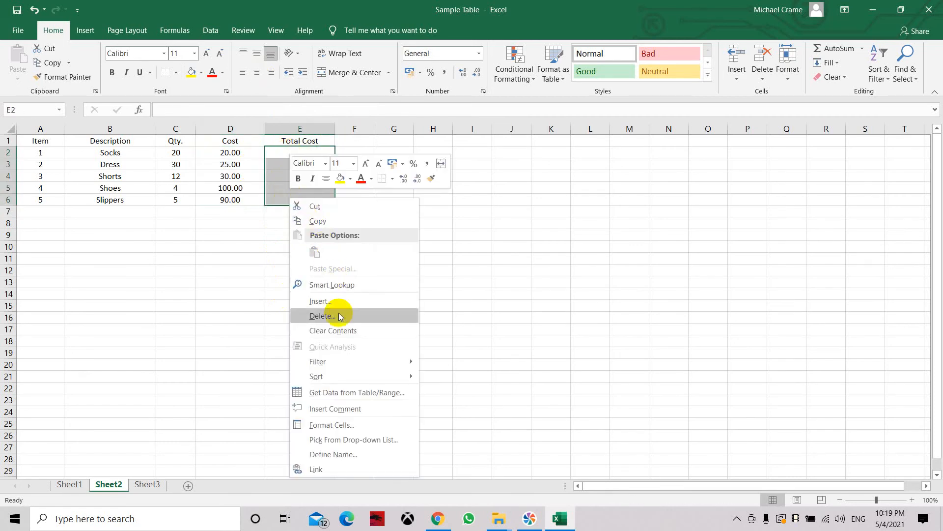
click(334, 424)
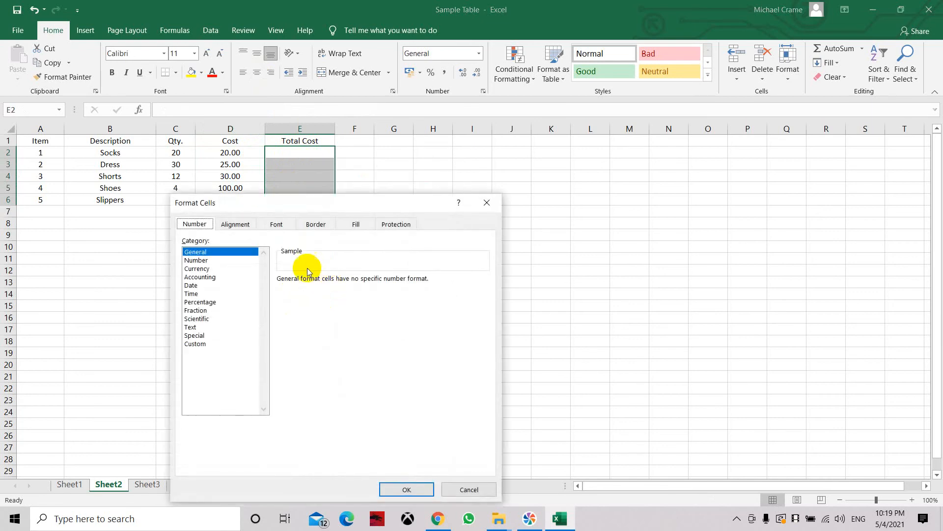
click(199, 260)
click(280, 296)
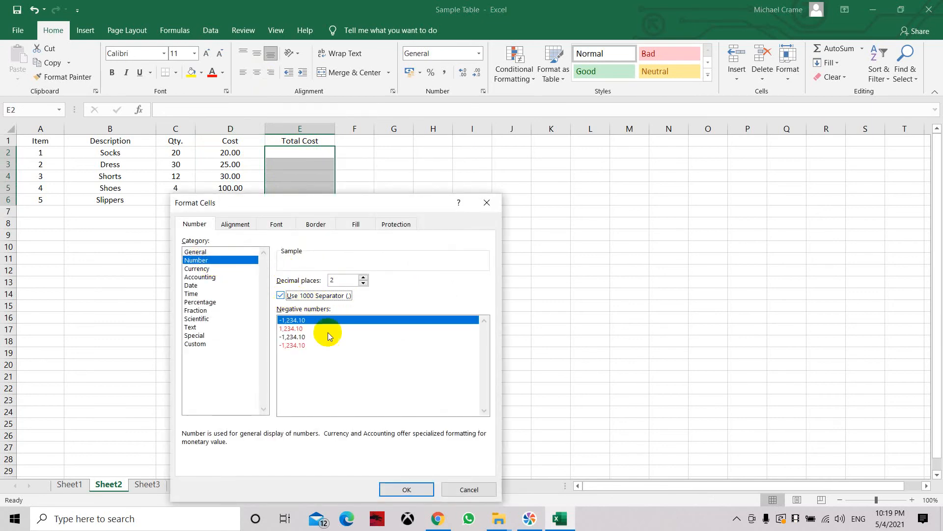
click(402, 489)
click(258, 73)
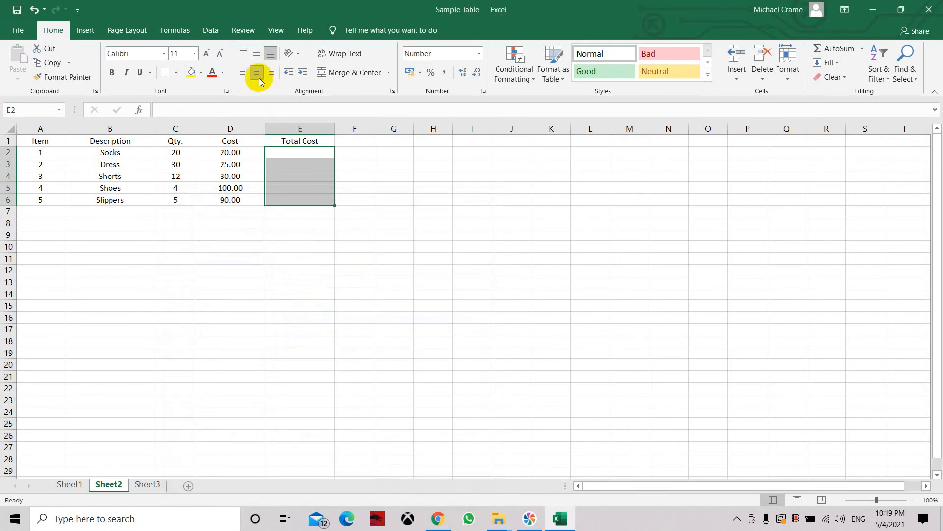
- Enter the formula =D2*C2 in cell E2 to multiply the cost of the socks by their quantity
click(296, 155)
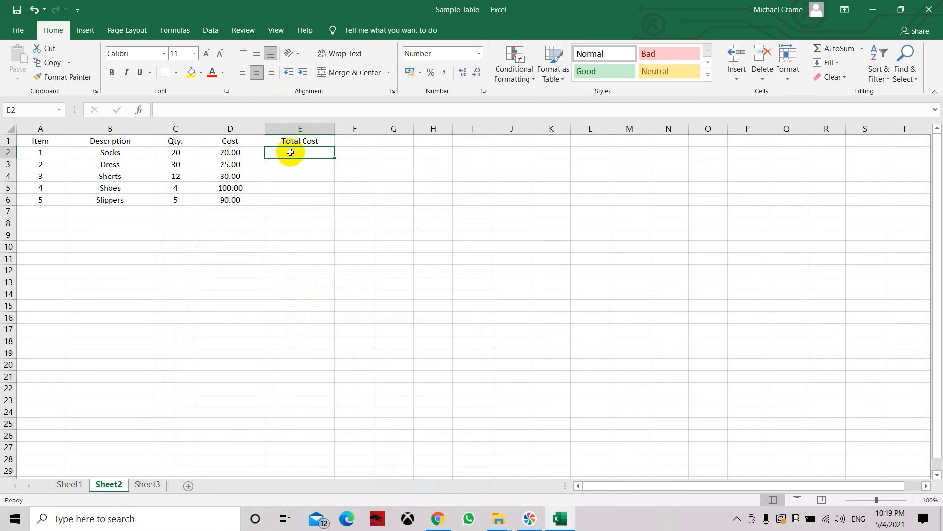
text(=)
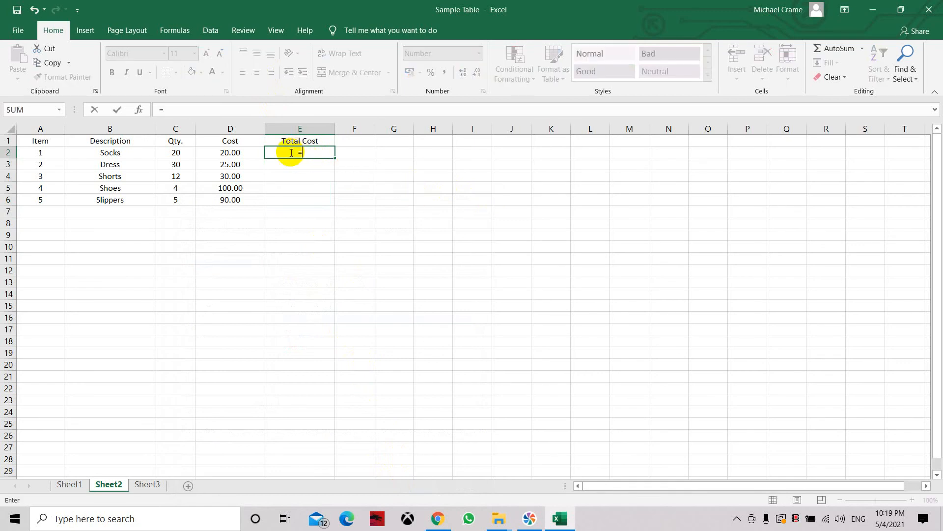
click(242, 152)
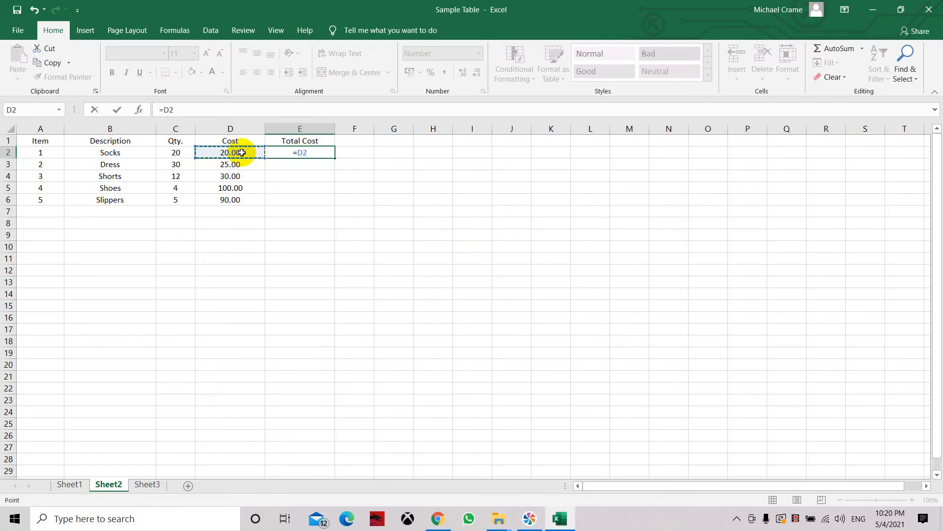
text(*)
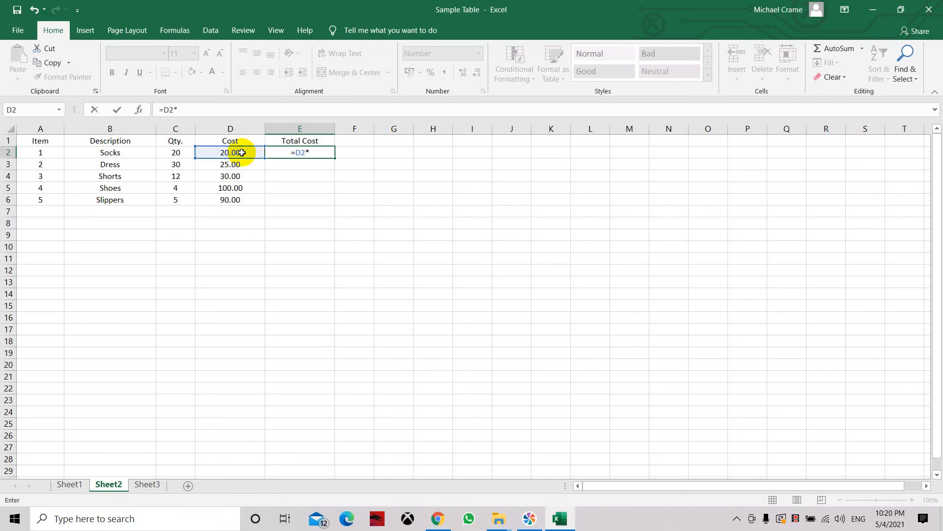
click(181, 151)
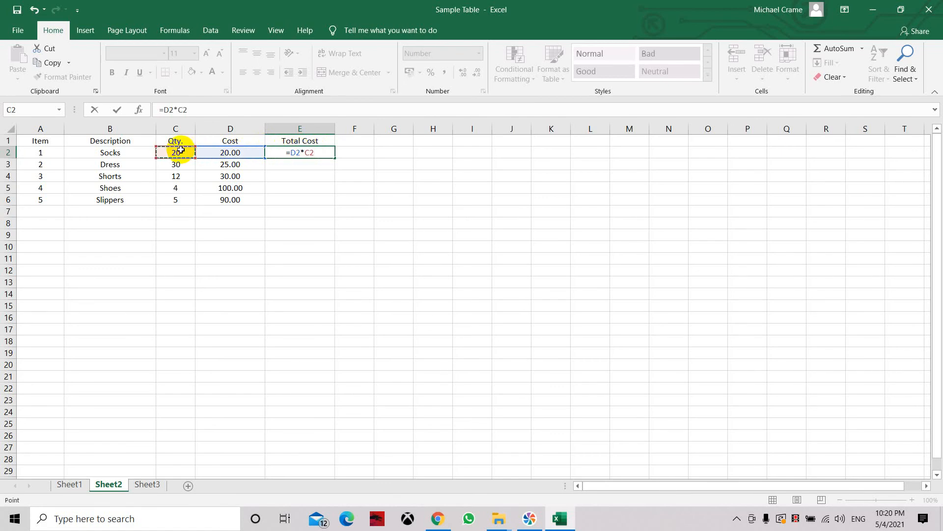
key(Return)
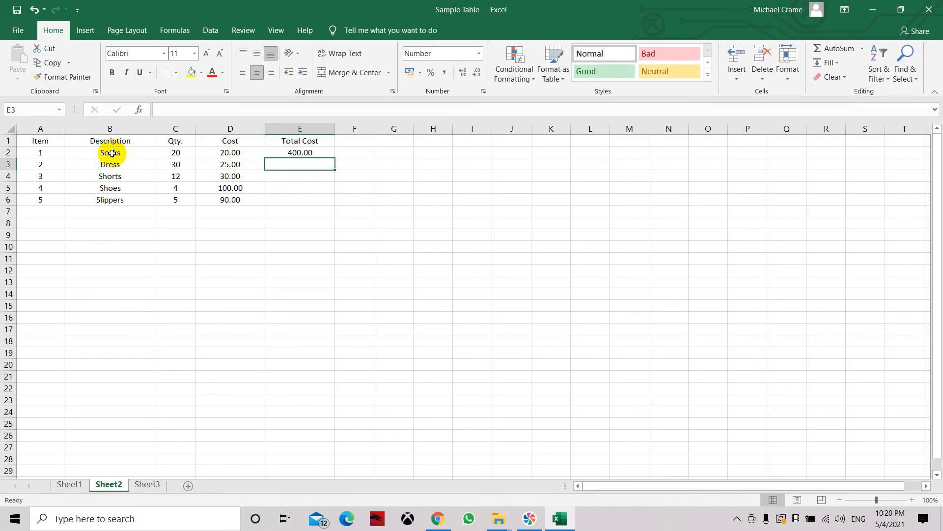
- Copy the Total Cost formula from cell E2 into cells E3 to E6
click(294, 153)
right_click(295, 153)
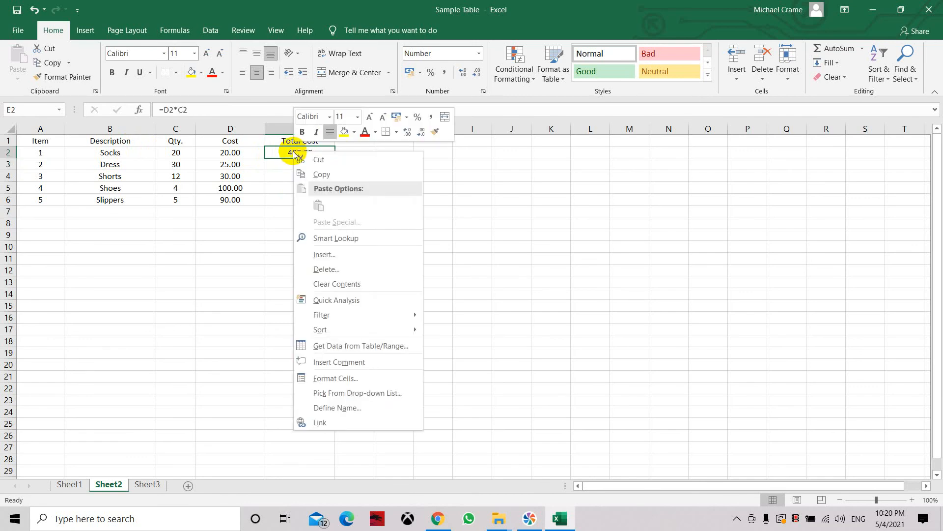
click(286, 152)
right_click(286, 152)
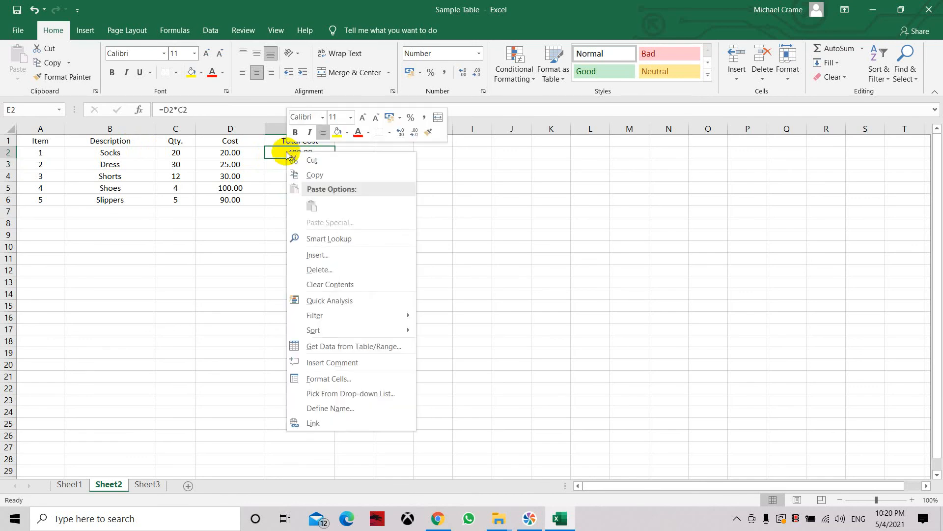
click(301, 172)
drag(296, 164, 293, 200)
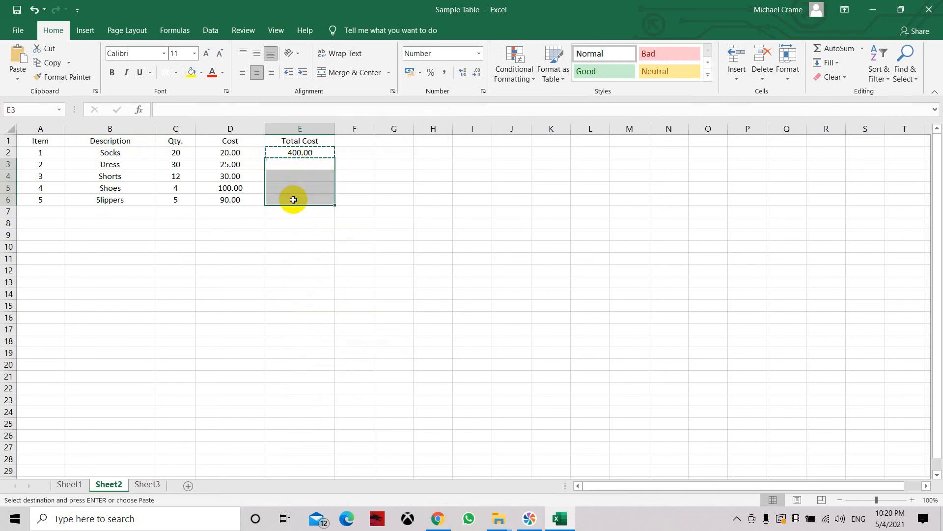
right_click(293, 200)
click(319, 255)
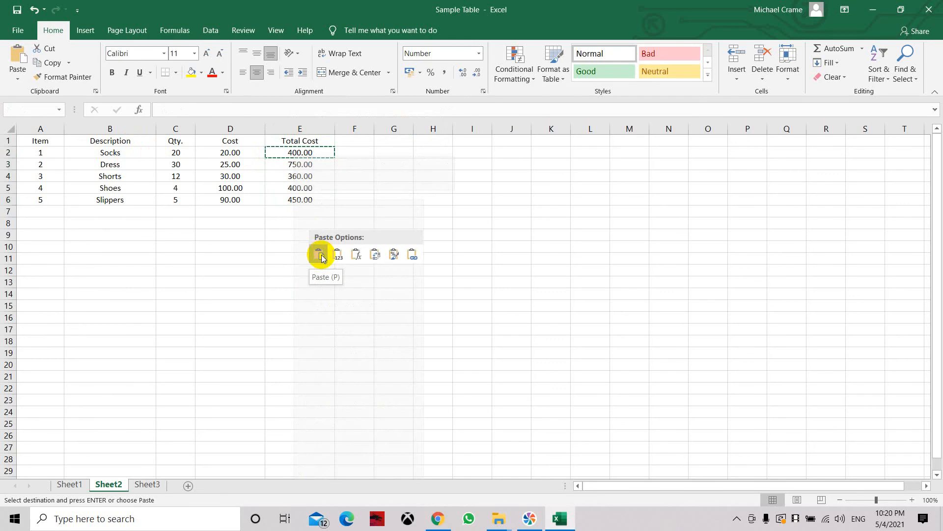
click(370, 272)
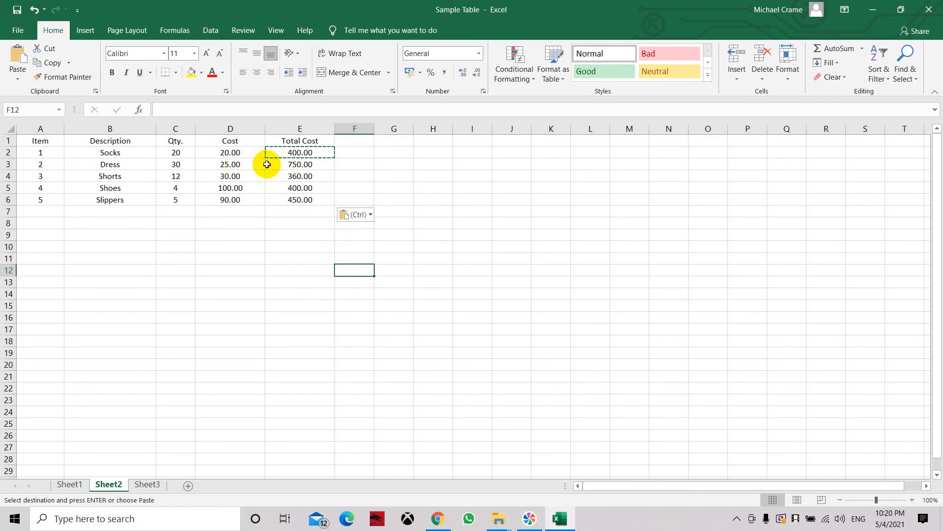
click(242, 164)
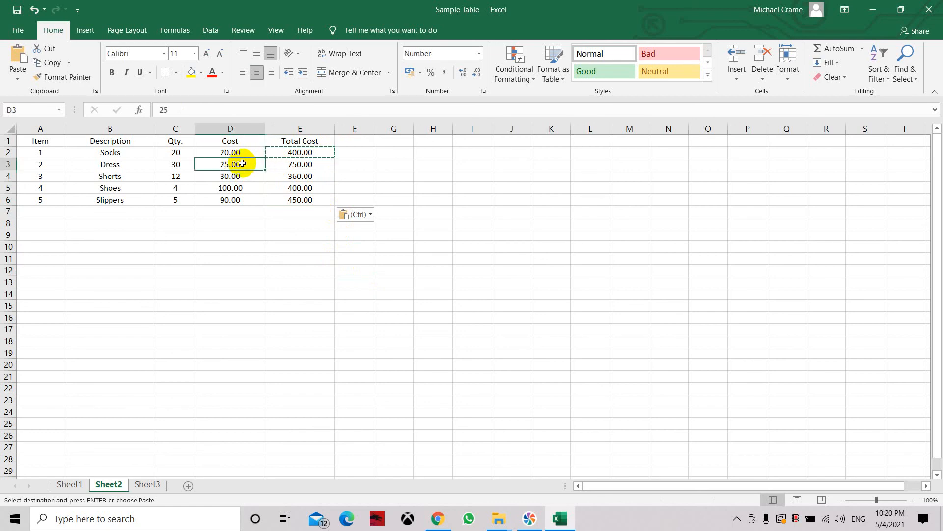
click(180, 164)
click(267, 278)
drag(43, 141, 309, 204)
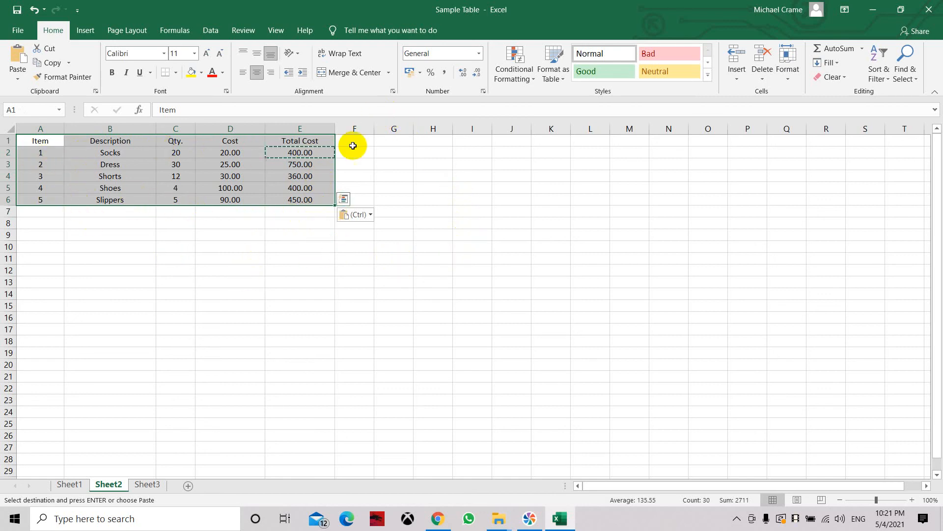
click(349, 258)
drag(53, 141, 299, 198)
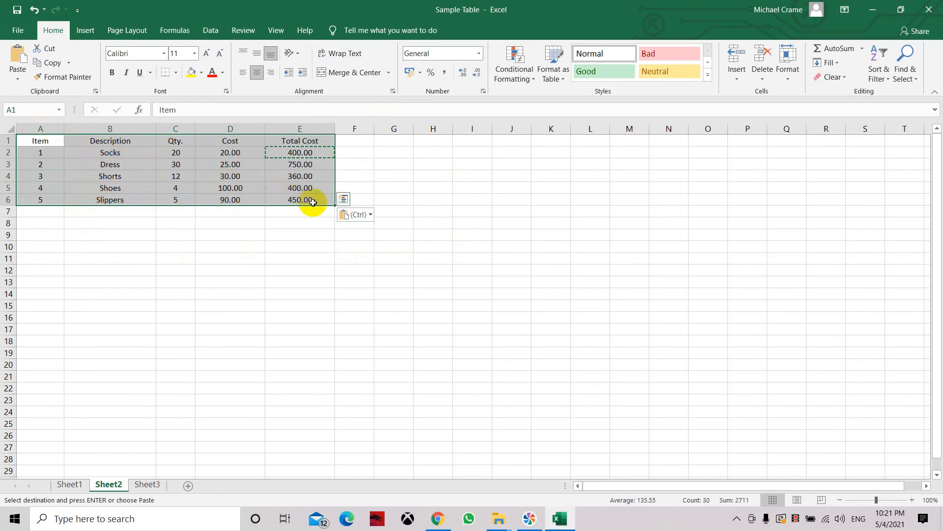
- Apply thin solid borders with automatic color to all outer edges and inner gridlines of the table in cells A1 to E6
drag(45, 139, 281, 197)
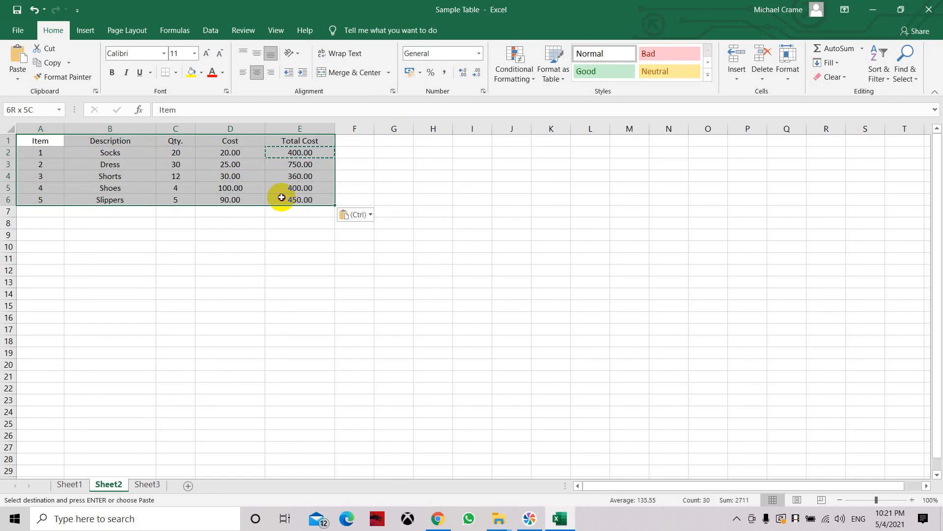
drag(282, 198, 280, 197)
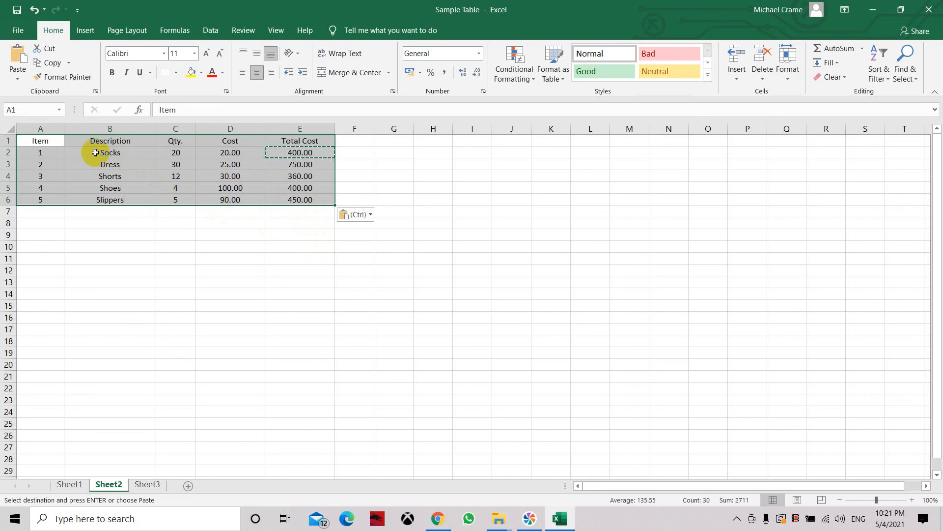
right_click(174, 144)
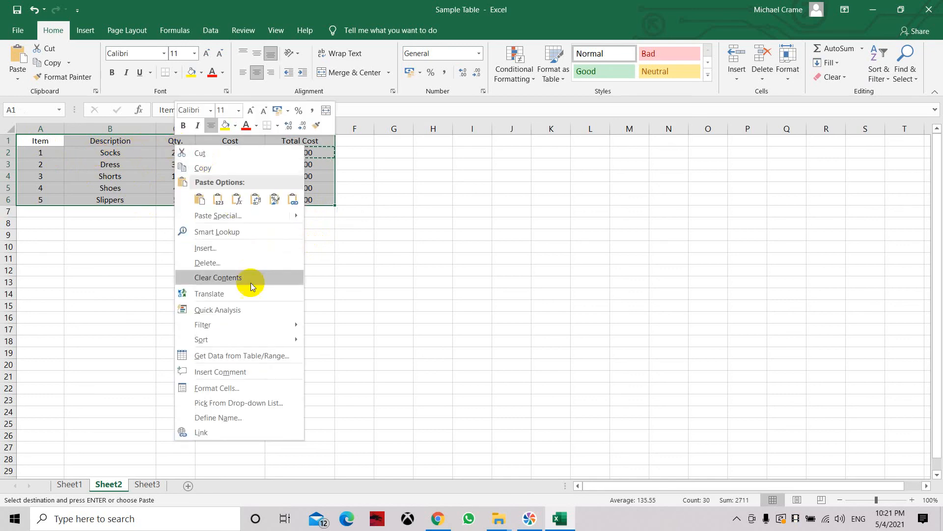
click(246, 388)
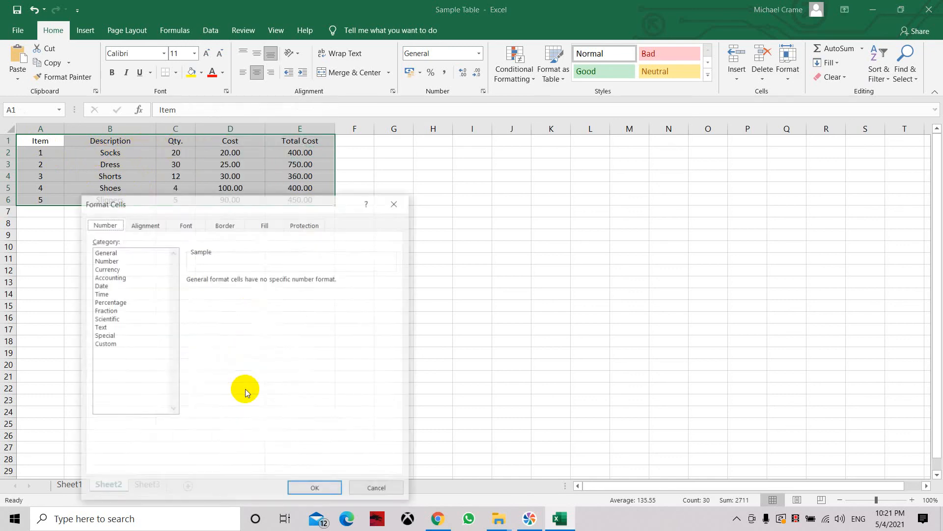
click(233, 227)
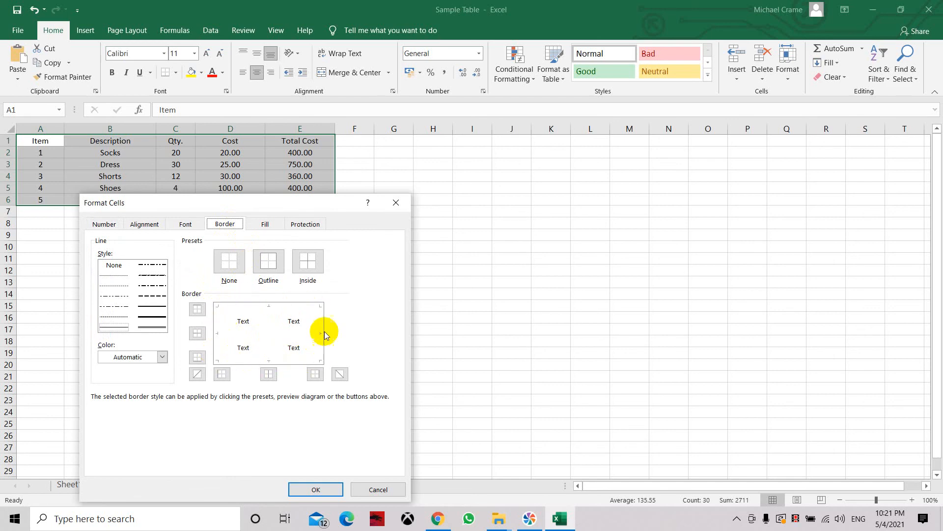
click(124, 325)
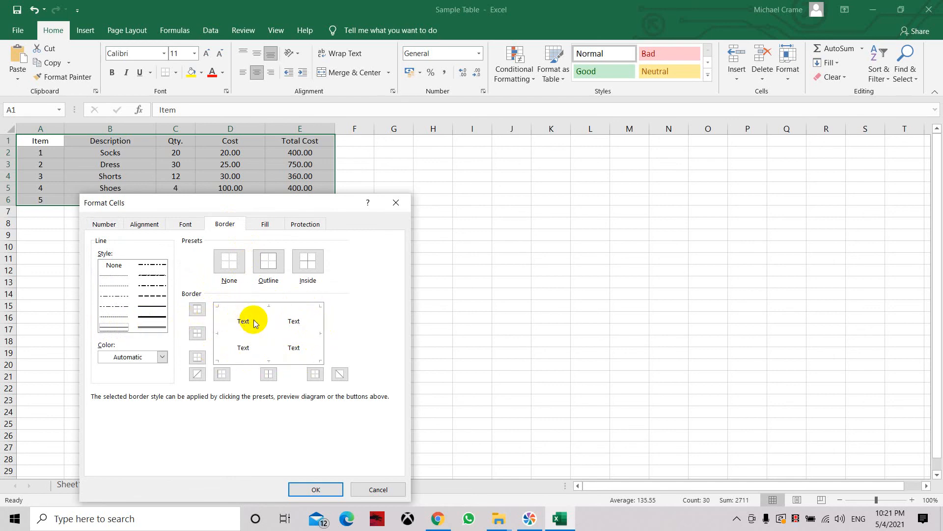
click(260, 307)
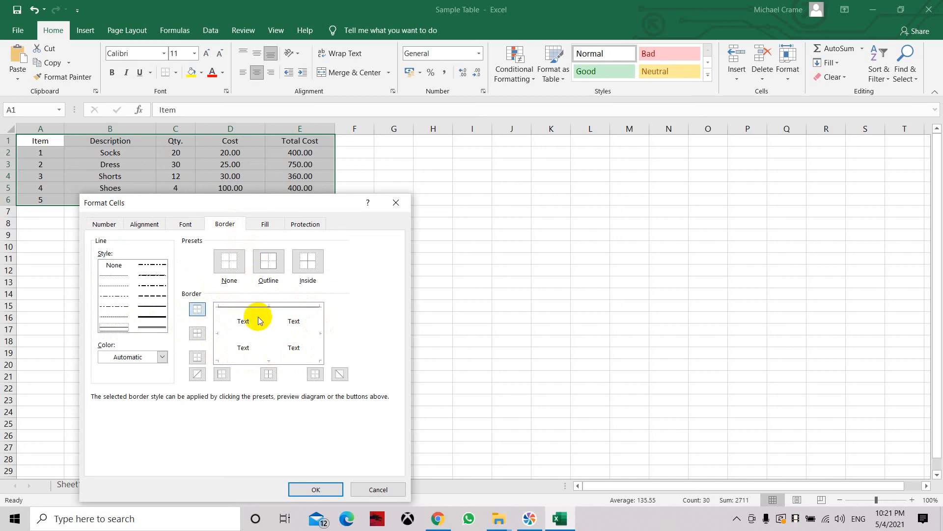
click(257, 334)
click(253, 359)
click(225, 328)
click(267, 329)
click(320, 329)
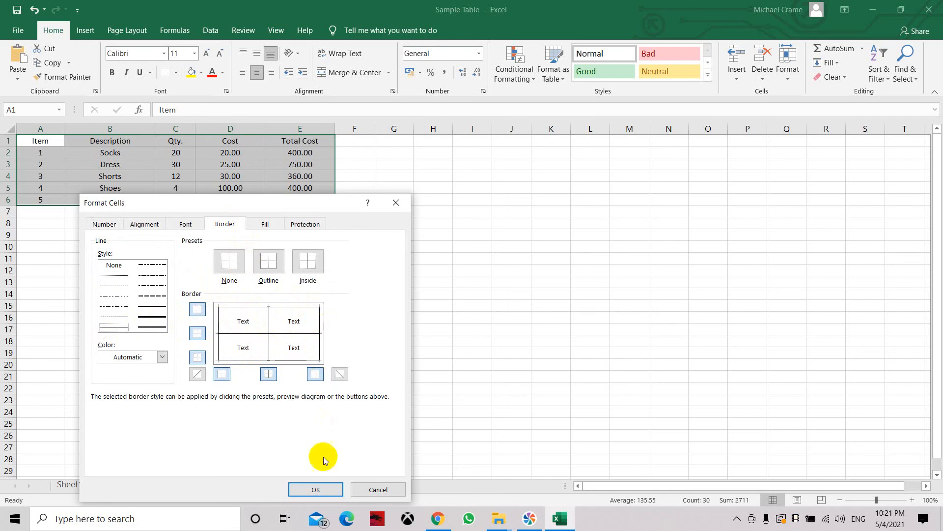
click(327, 490)
click(435, 317)
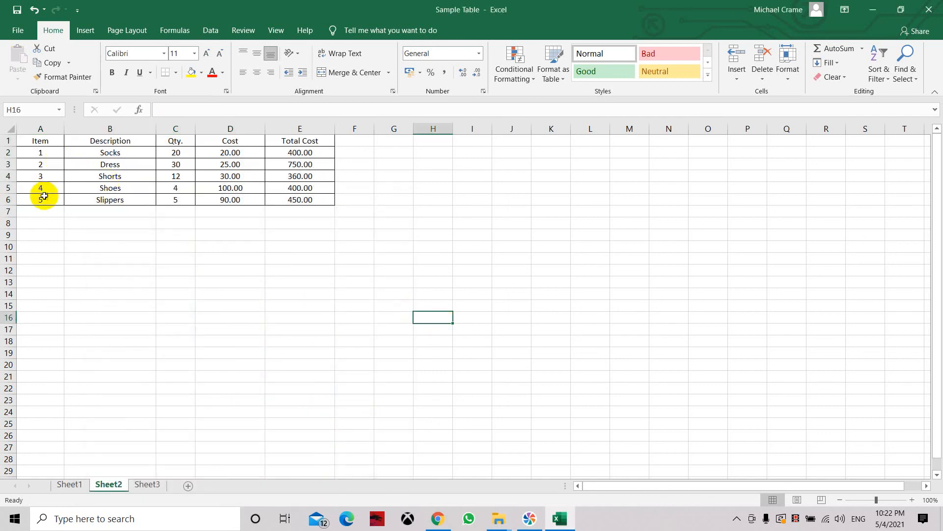